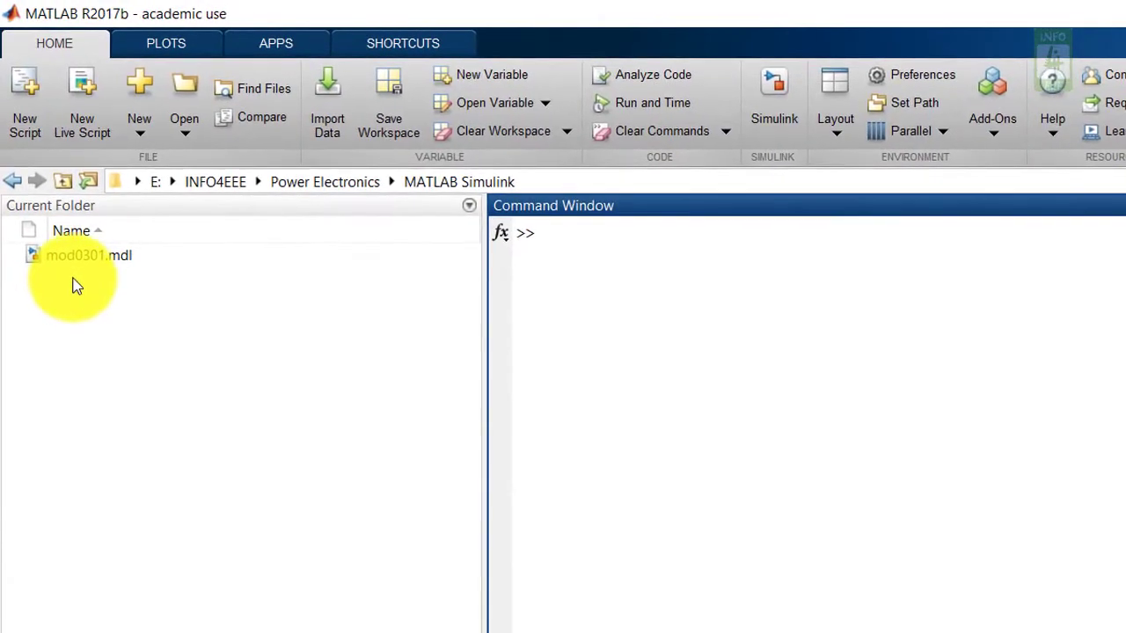
# - Open mod0301 and save a copy as mod0302 in the Simulink Models (*.mdl) format
pyautogui.doubleClick(68, 261)
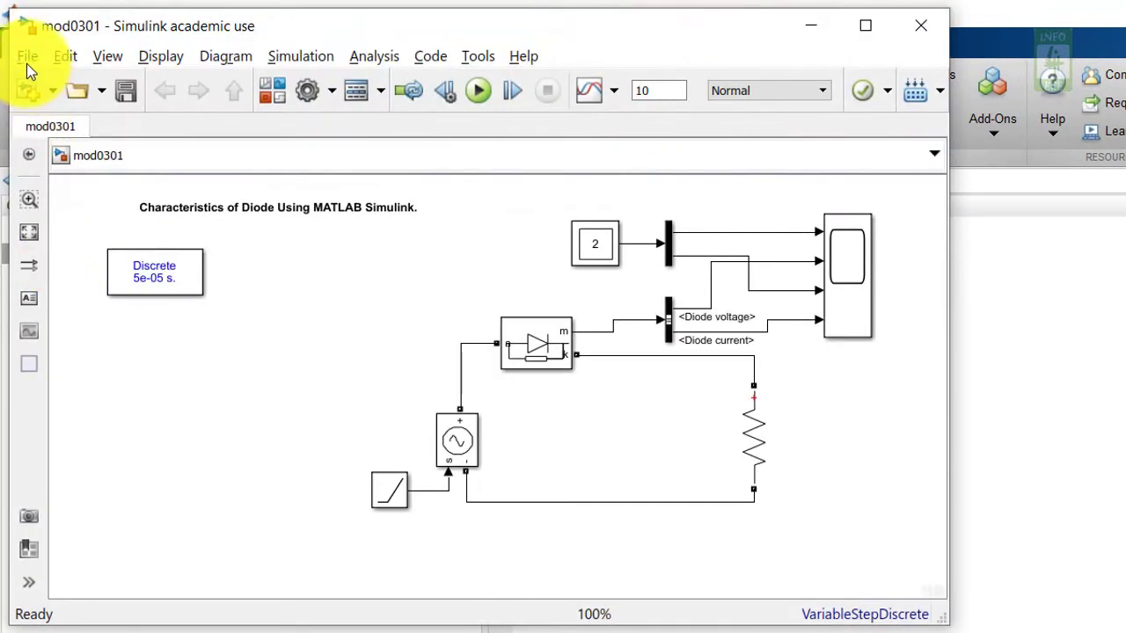
pyautogui.click(26, 57)
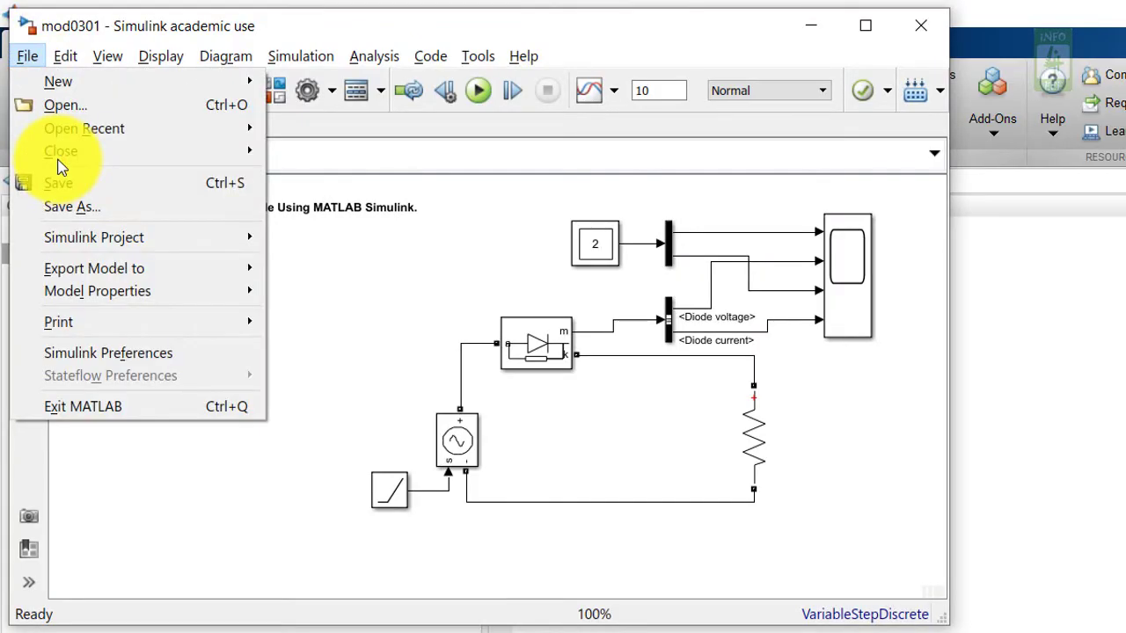
pyautogui.click(67, 208)
pyautogui.click(369, 513)
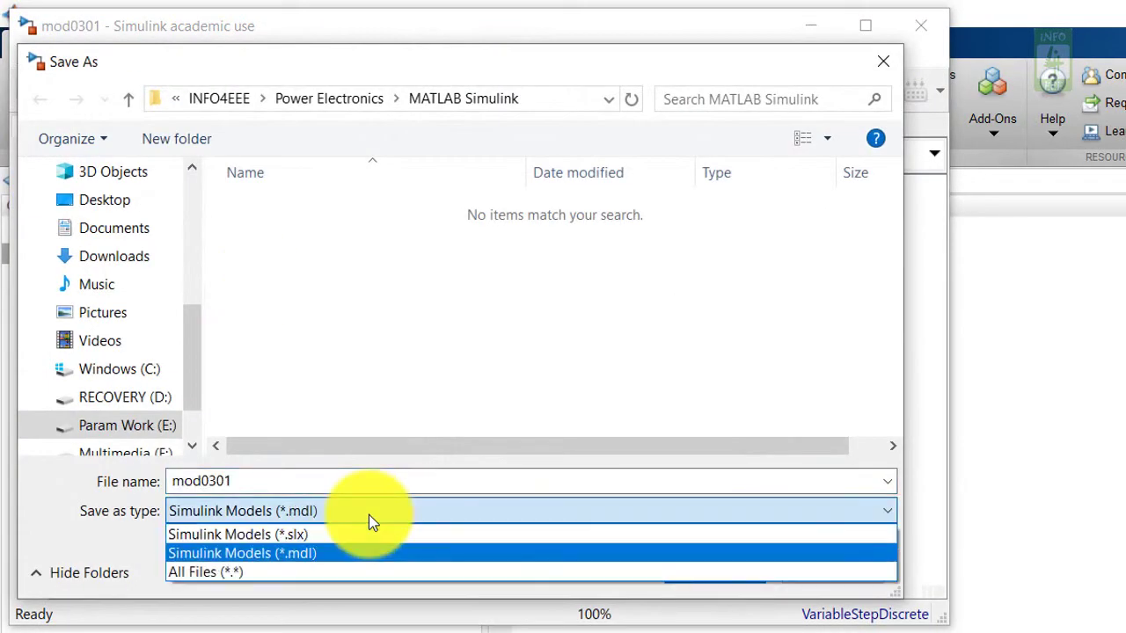
pyautogui.click(370, 552)
pyautogui.press('BackSpace')
pyautogui.write('2')
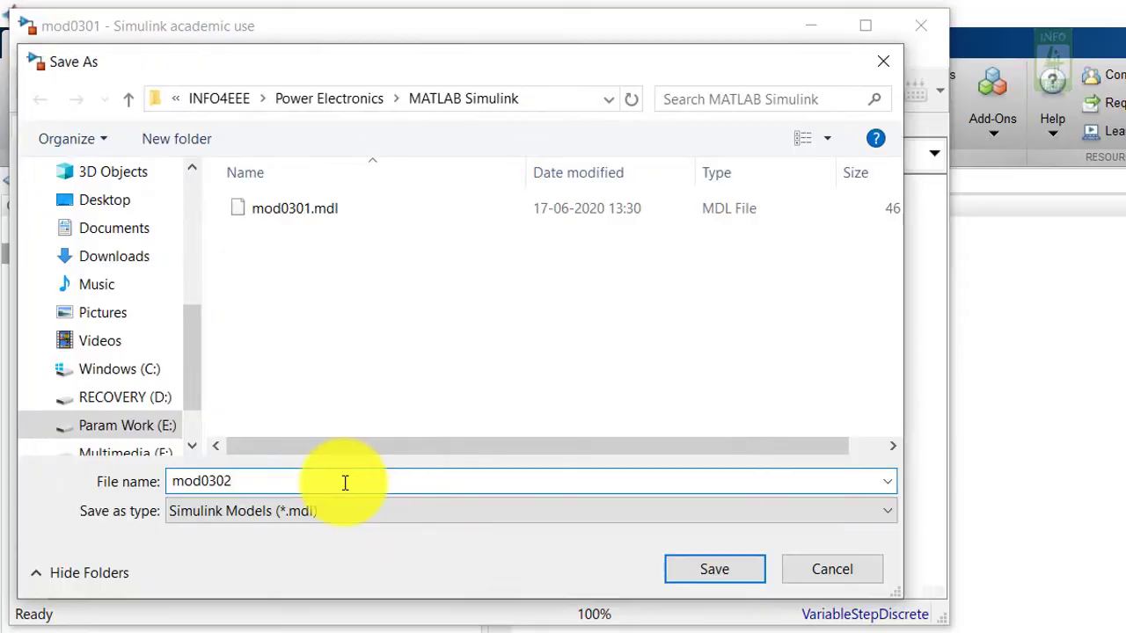
pyautogui.press('Return')
# - Change the title annotation to 'Characteristics of Thyristor Using MATLAB Simulink'
pyautogui.click(264, 207)
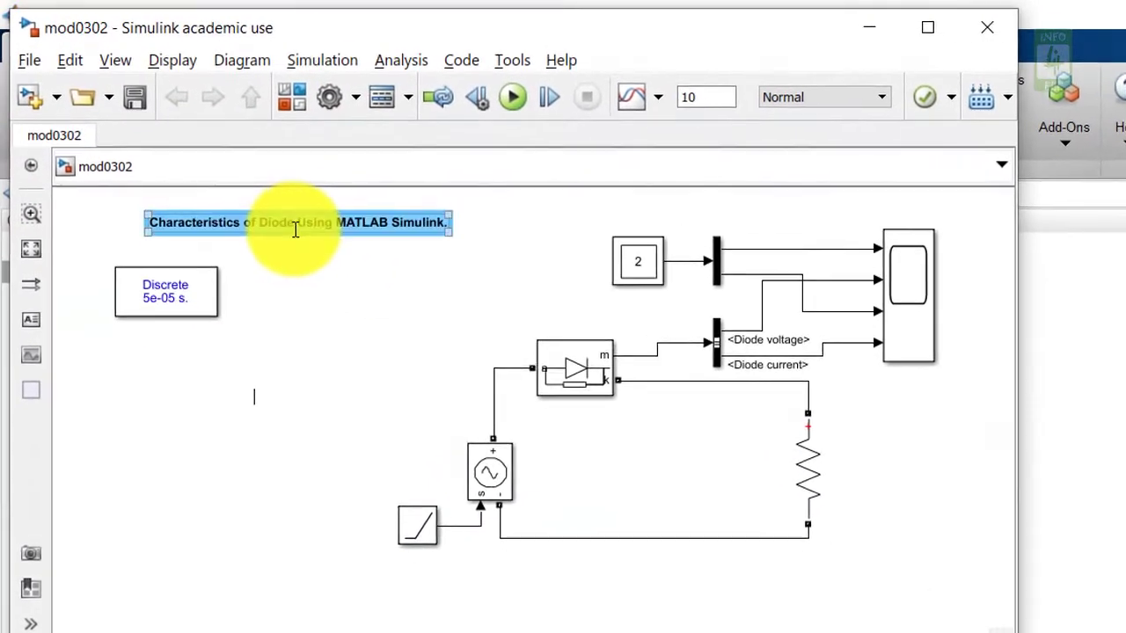
pyautogui.click(295, 227)
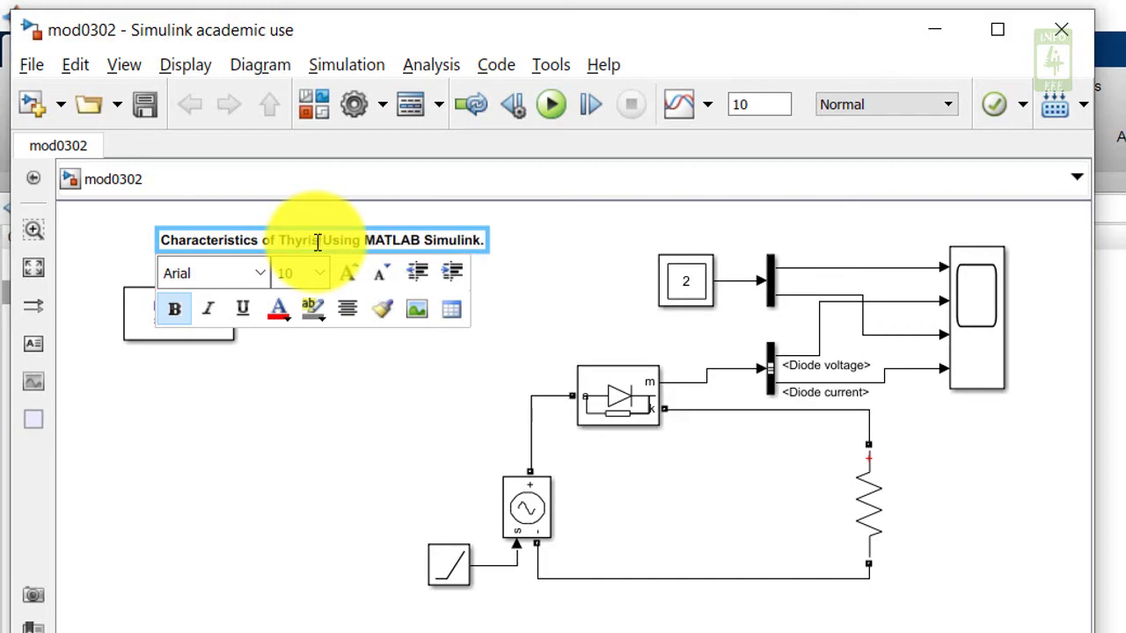
pyautogui.click(368, 446)
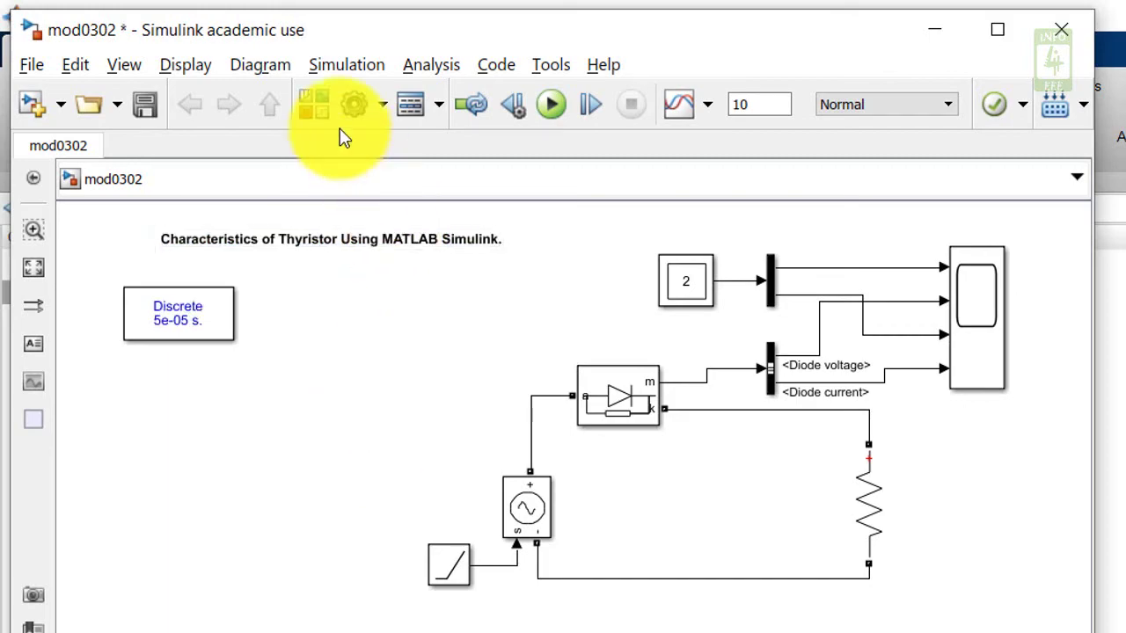
pyautogui.hotkey('ctrl', 't')
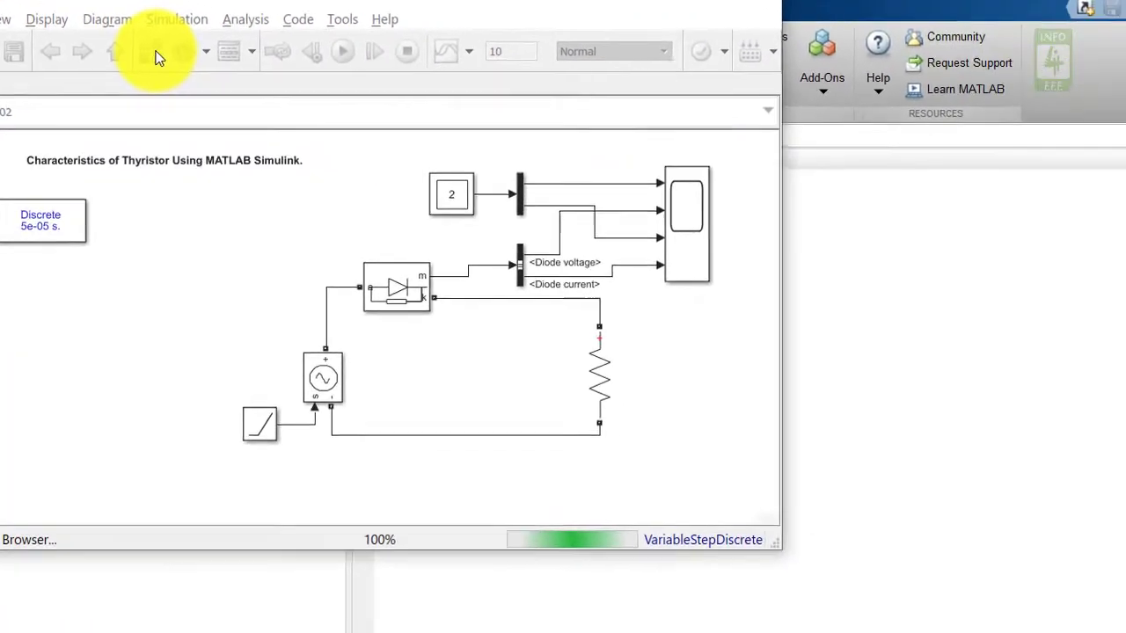
# - In the Library Browser, expand Simscape > Power Systems > Specialized Technology > Fundamental Blocks > Power Electronics
pyautogui.click(154, 54)
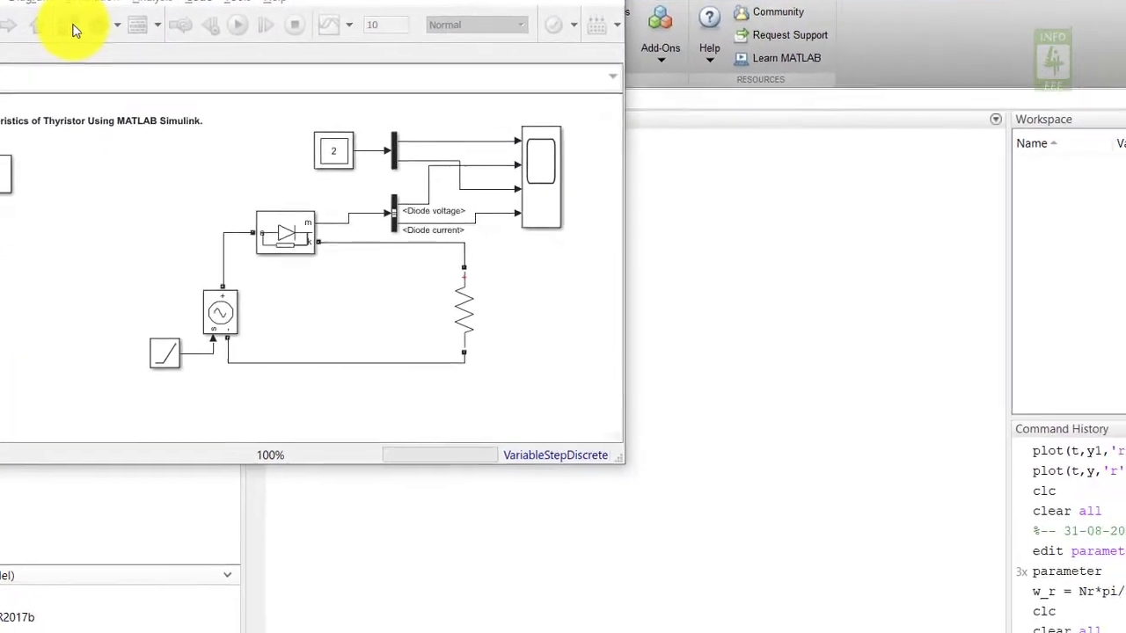
pyautogui.moveTo(786, 164); pyautogui.dragTo(790, 381)
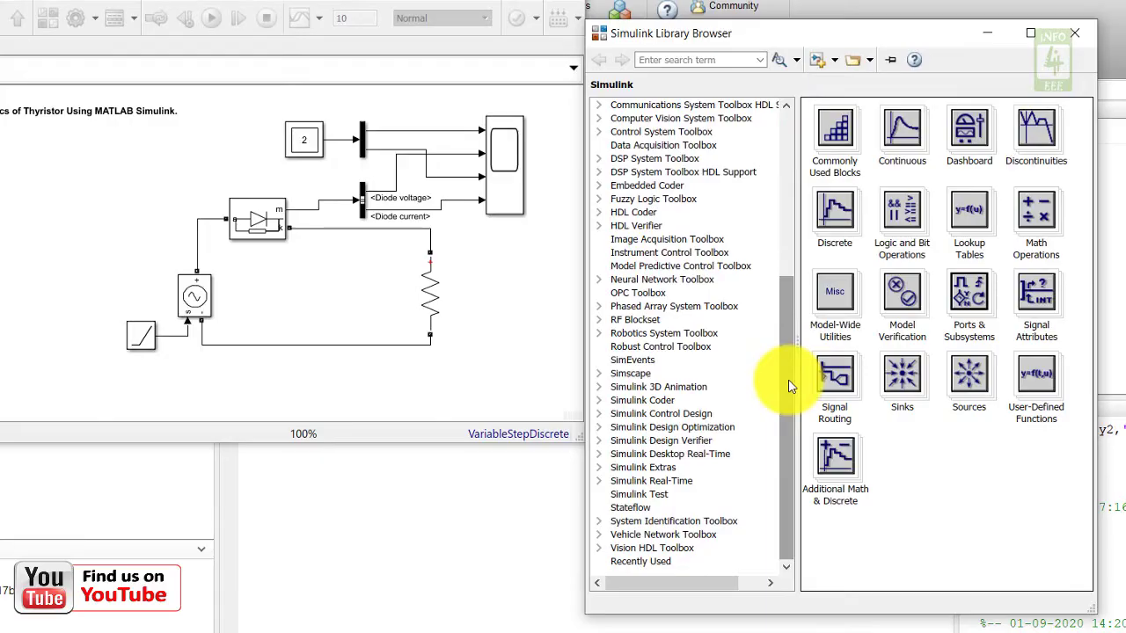
pyautogui.click(601, 375)
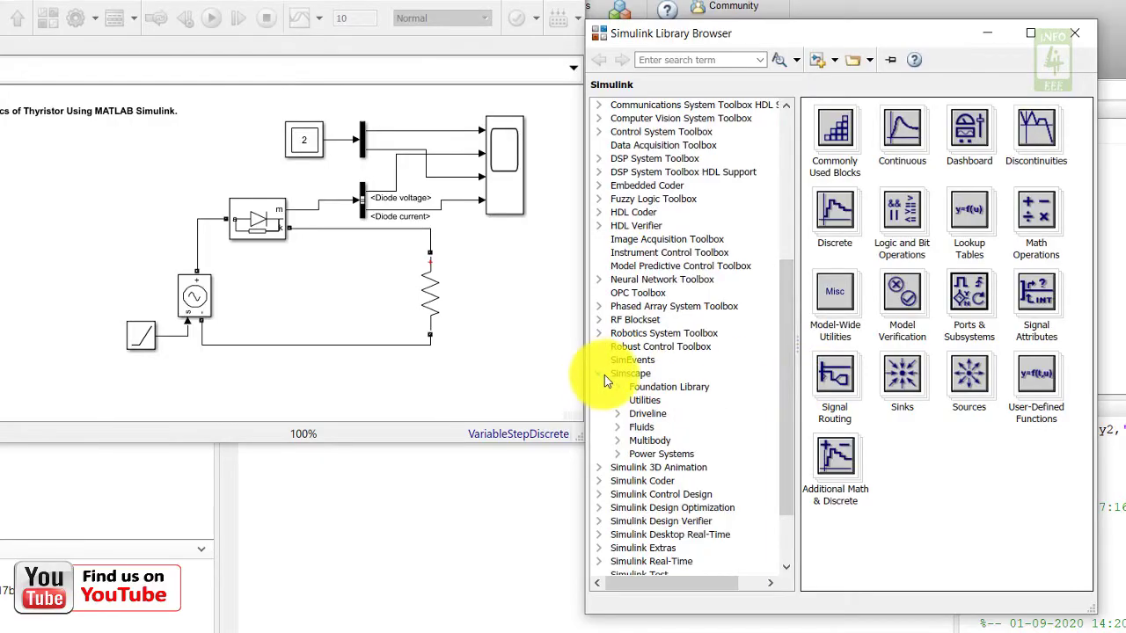
pyautogui.click(618, 454)
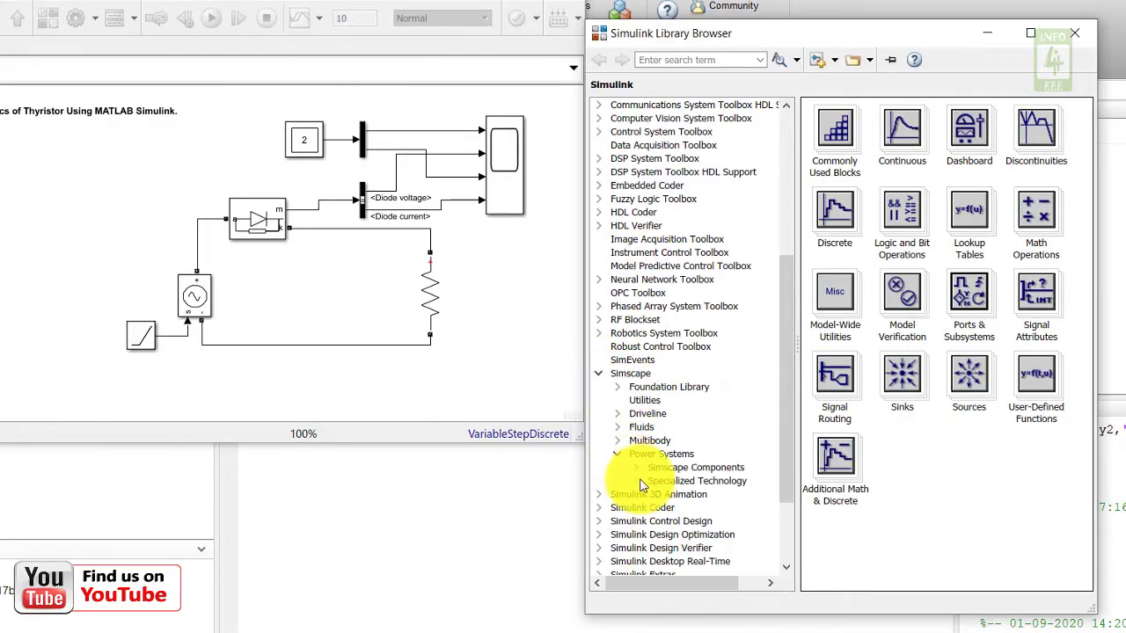
pyautogui.click(638, 482)
pyautogui.click(658, 494)
pyautogui.moveTo(792, 391); pyautogui.dragTo(787, 453)
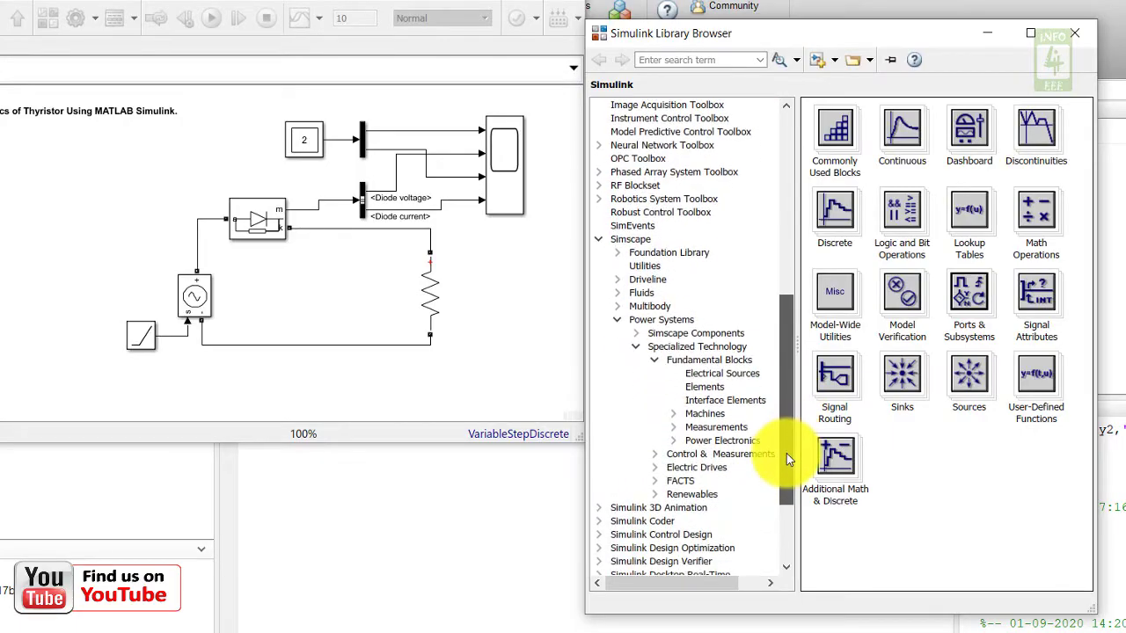
pyautogui.click(723, 441)
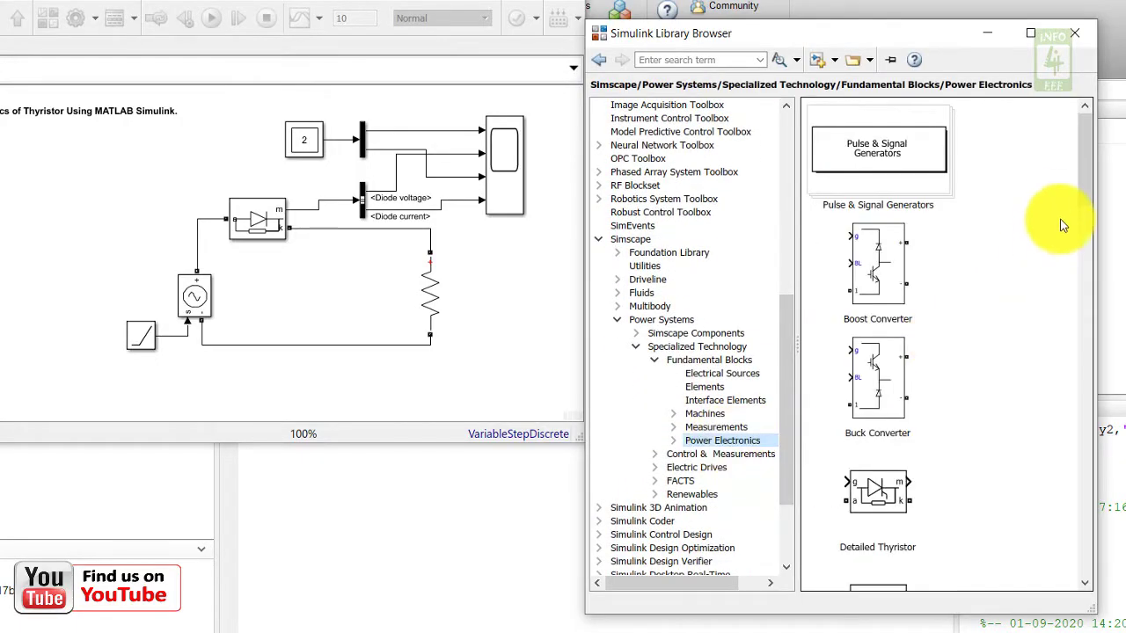
# - Place a Detailed Thyristor block on the canvas left of the existing circuit
pyautogui.click(881, 505)
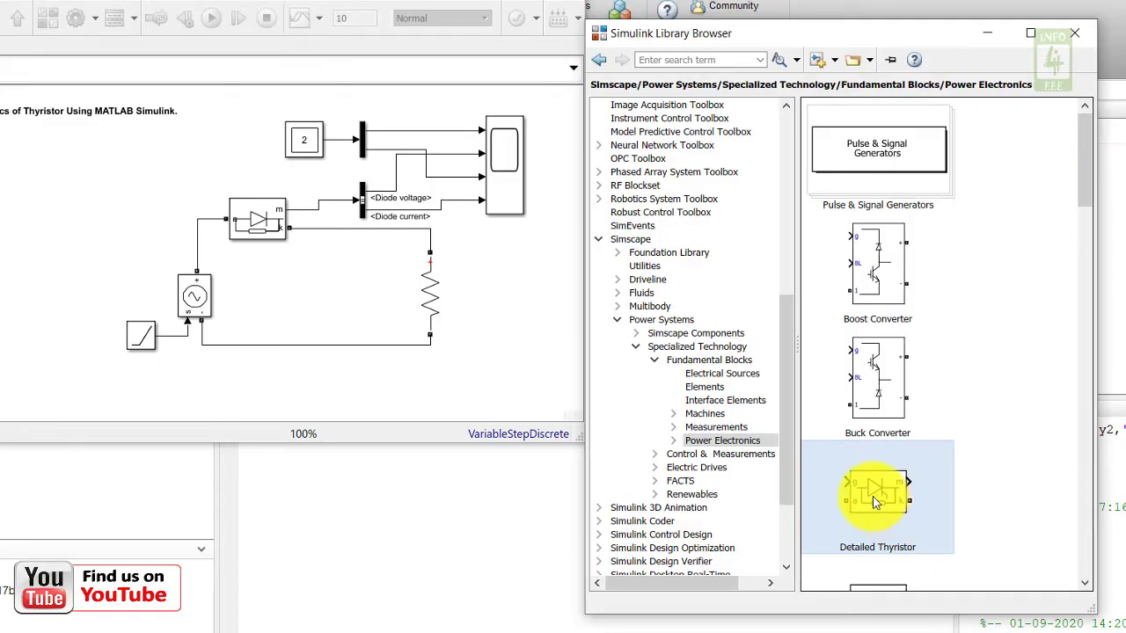
pyautogui.moveTo(871, 501); pyautogui.dragTo(278, 403)
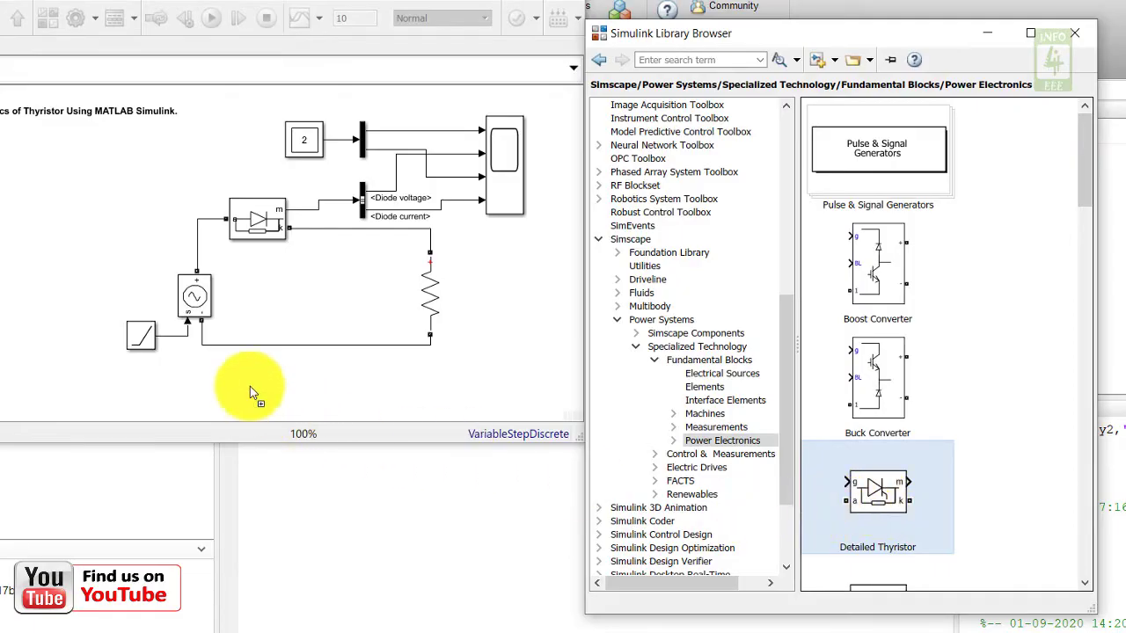
pyautogui.moveTo(78, 237); pyautogui.dragTo(78, 236)
pyautogui.click(267, 215)
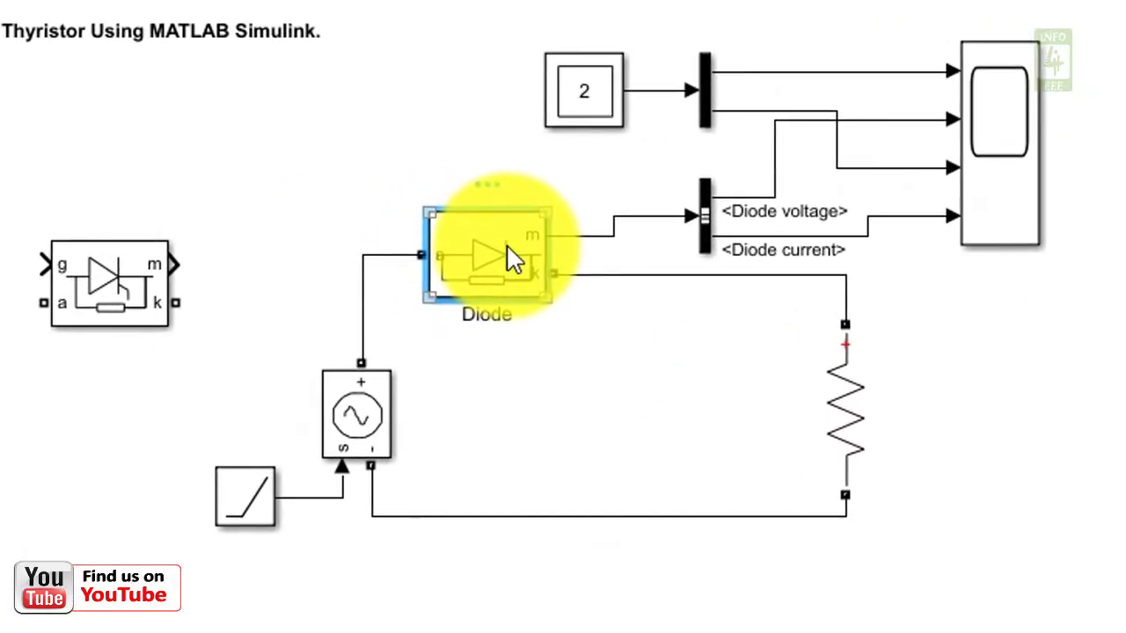
# - Delete the diode and drop the Detailed Thyristor onto its wire ends between source and resistor
pyautogui.press('Delete')
pyautogui.click(106, 241)
pyautogui.moveTo(129, 263); pyautogui.dragTo(450, 274)
pyautogui.click(432, 254)
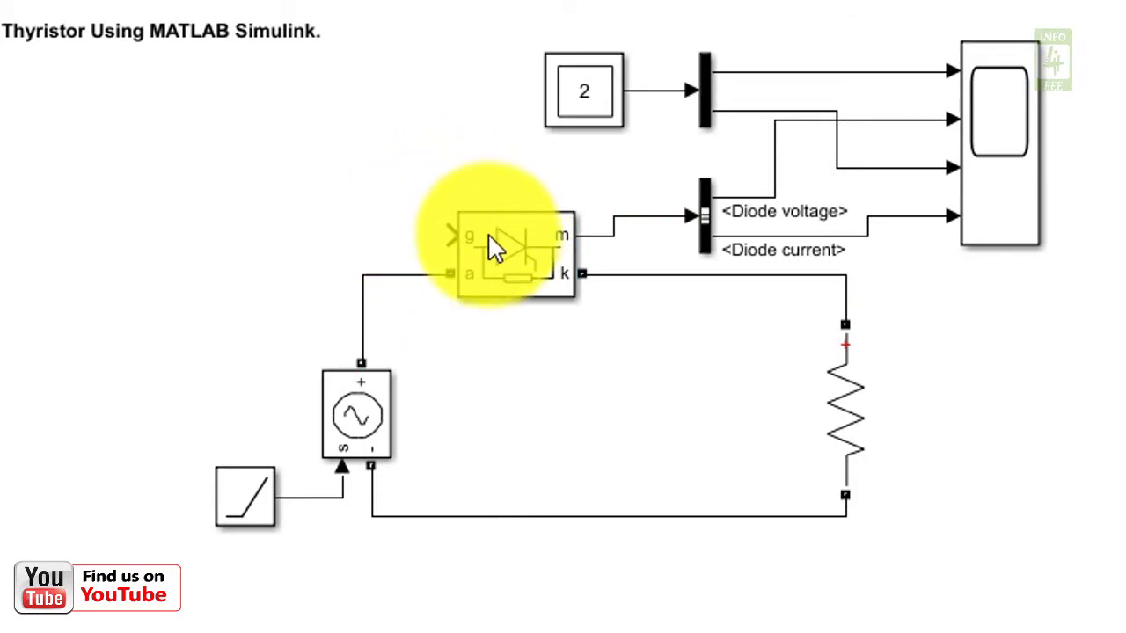
pyautogui.click(473, 268)
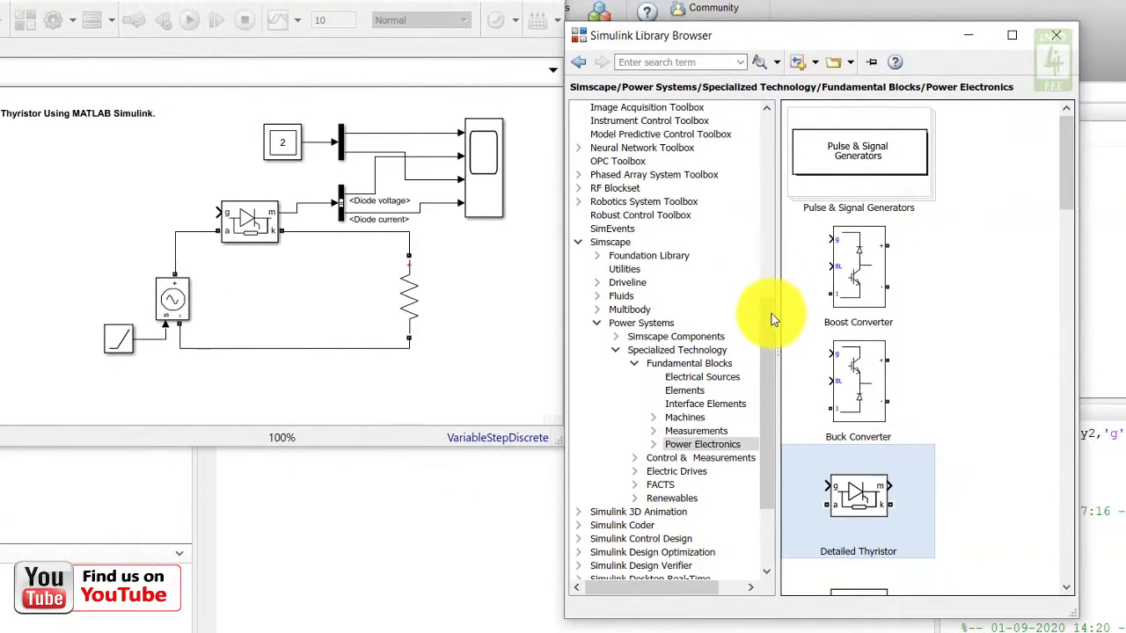
# - Add a Pulse Generator from the Simulink Sources library left of the thyristor
pyautogui.moveTo(774, 277); pyautogui.dragTo(763, 143)
pyautogui.click(623, 311)
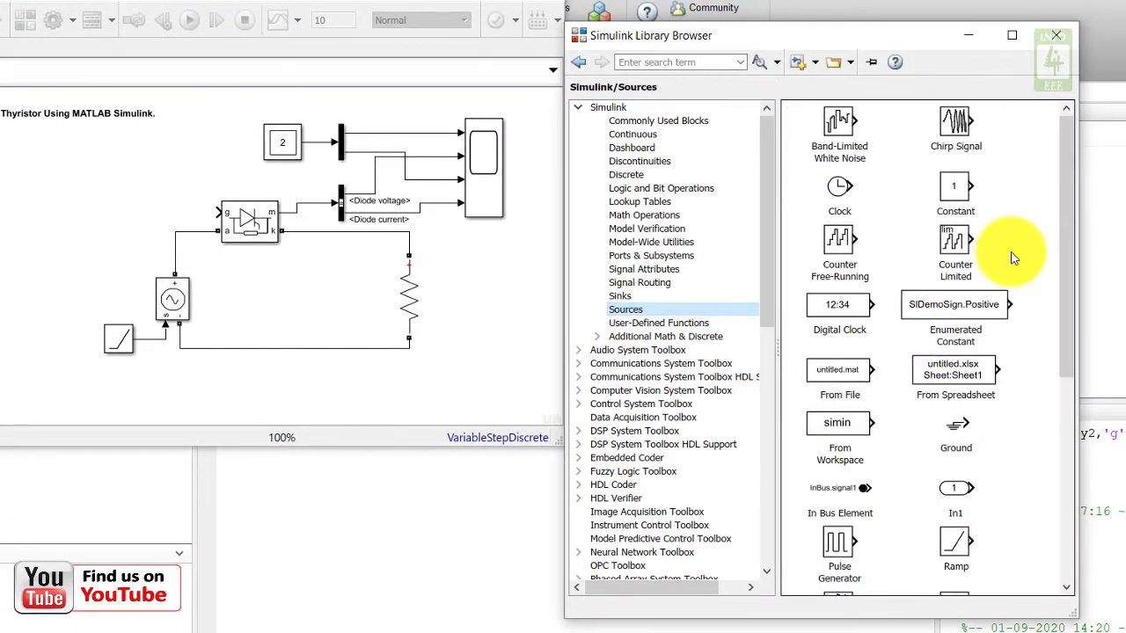
pyautogui.moveTo(1057, 180); pyautogui.dragTo(1069, 403)
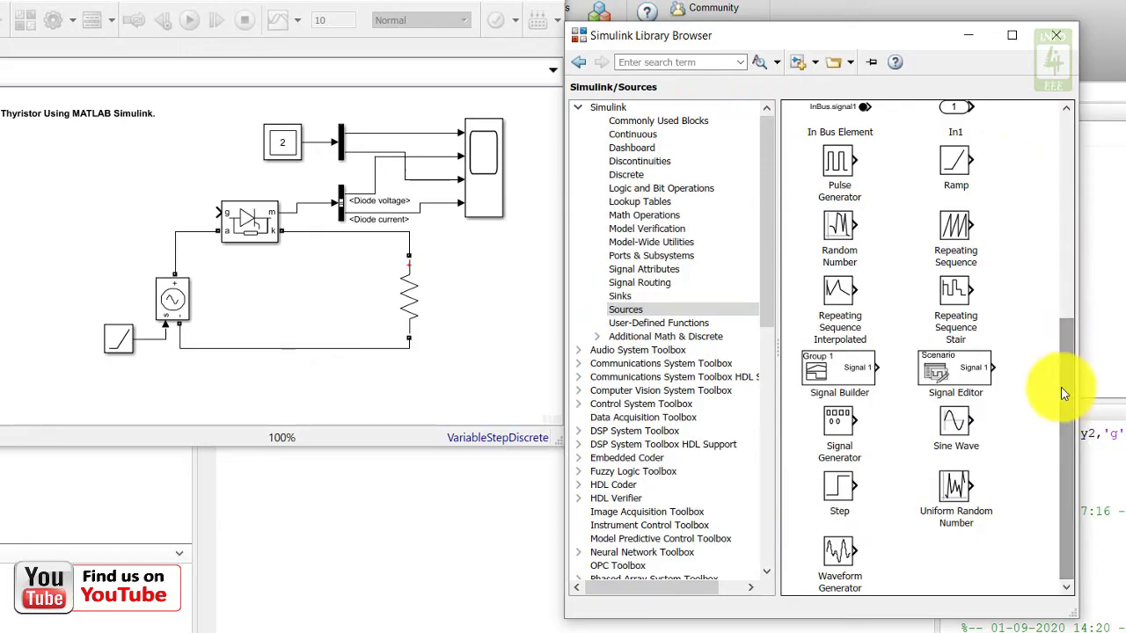
pyautogui.moveTo(823, 158); pyautogui.dragTo(132, 212)
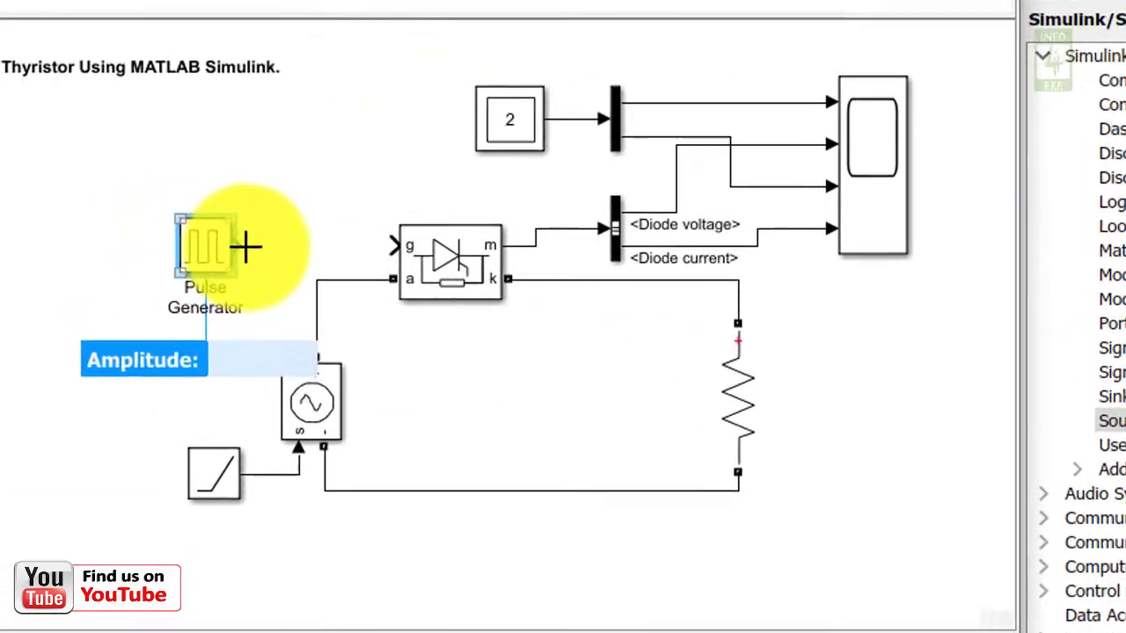
# - Connect the Pulse Generator output to the thyristor's gate input g
pyautogui.moveTo(242, 247); pyautogui.dragTo(393, 244)
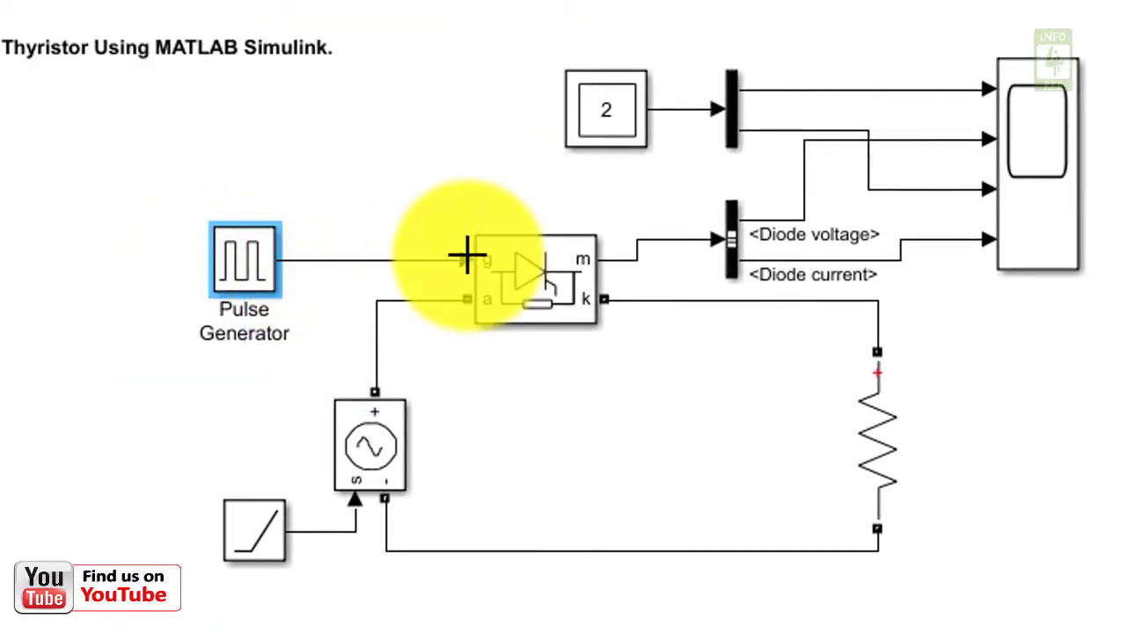
pyautogui.moveTo(478, 256); pyautogui.dragTo(475, 259)
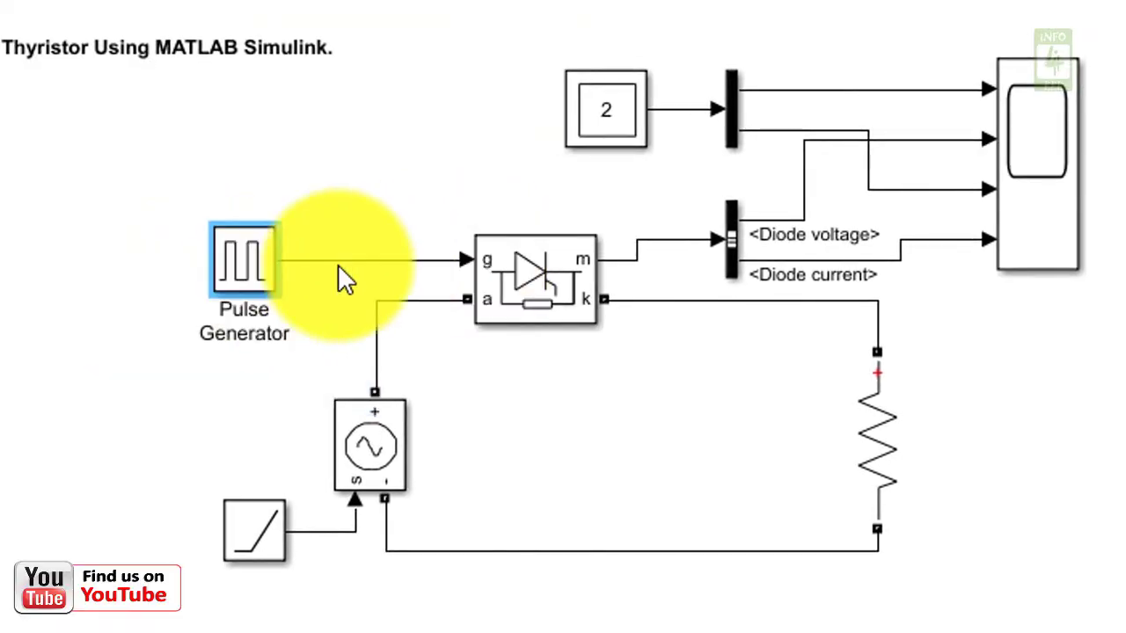
pyautogui.click(257, 262)
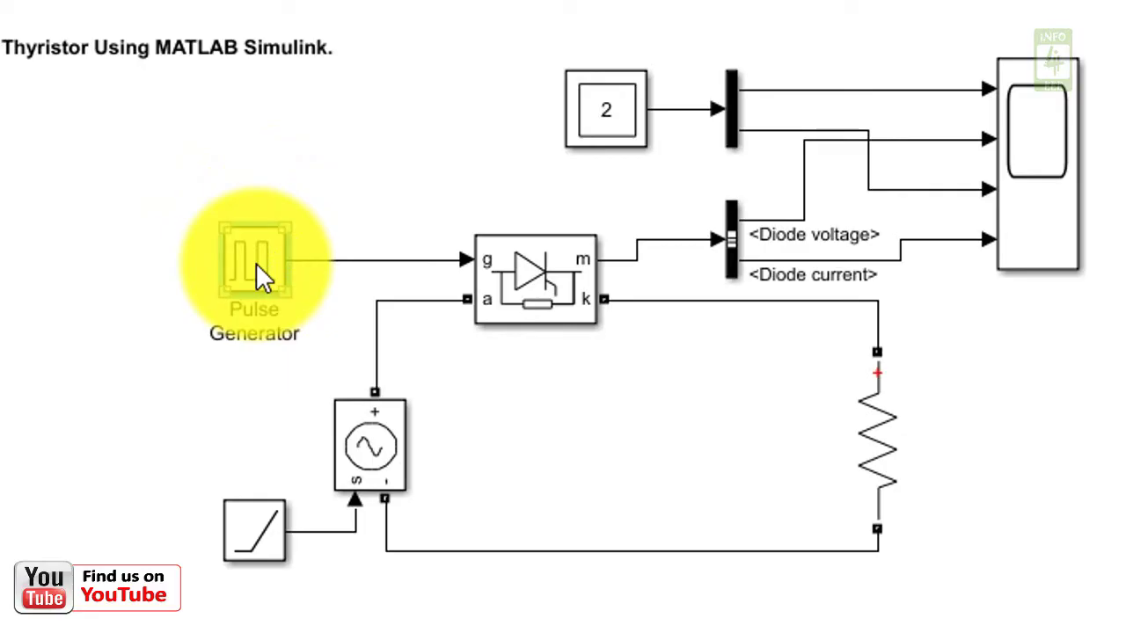
pyautogui.doubleClick(256, 263)
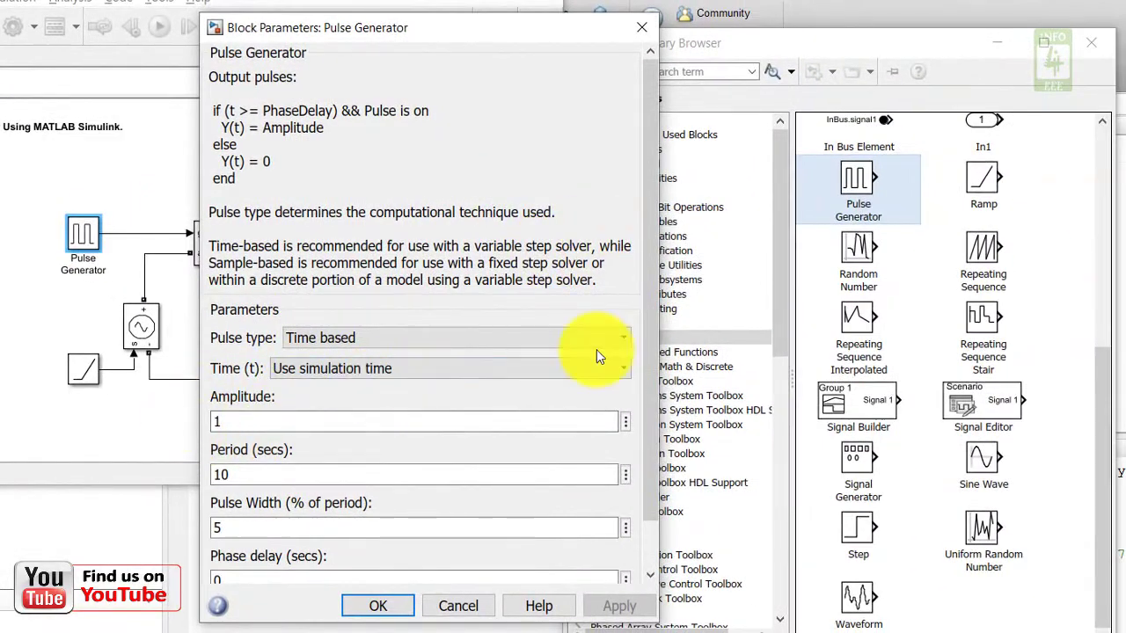
# - Change the Pulse Generator period from 10 to 4 seconds, keeping the 5% width
pyautogui.moveTo(652, 323); pyautogui.dragTo(653, 374)
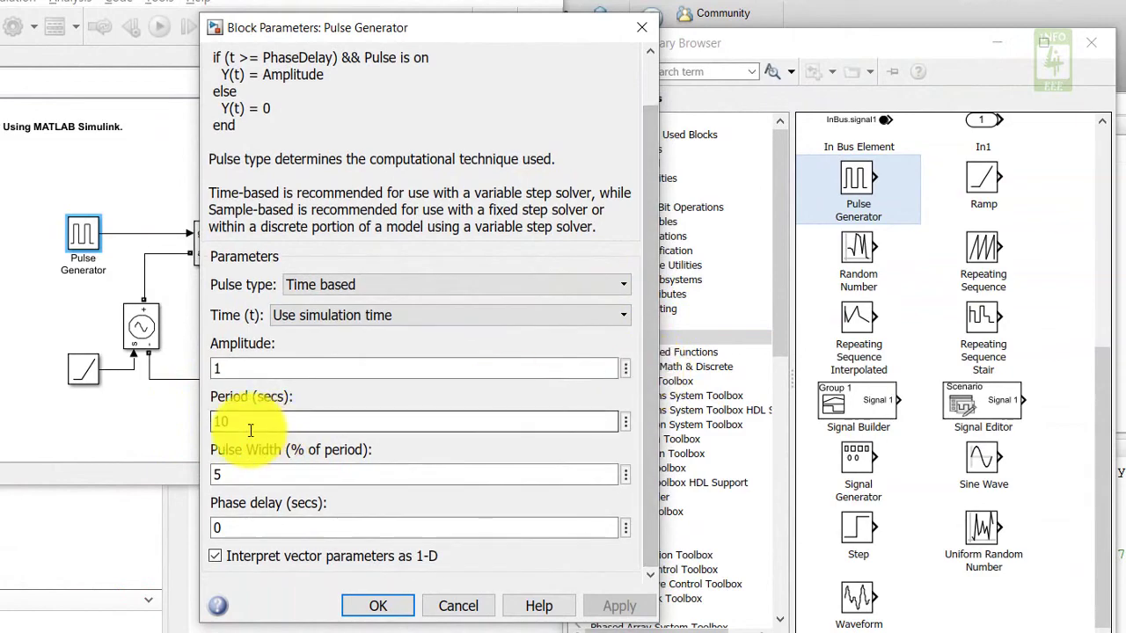
pyautogui.write('4')
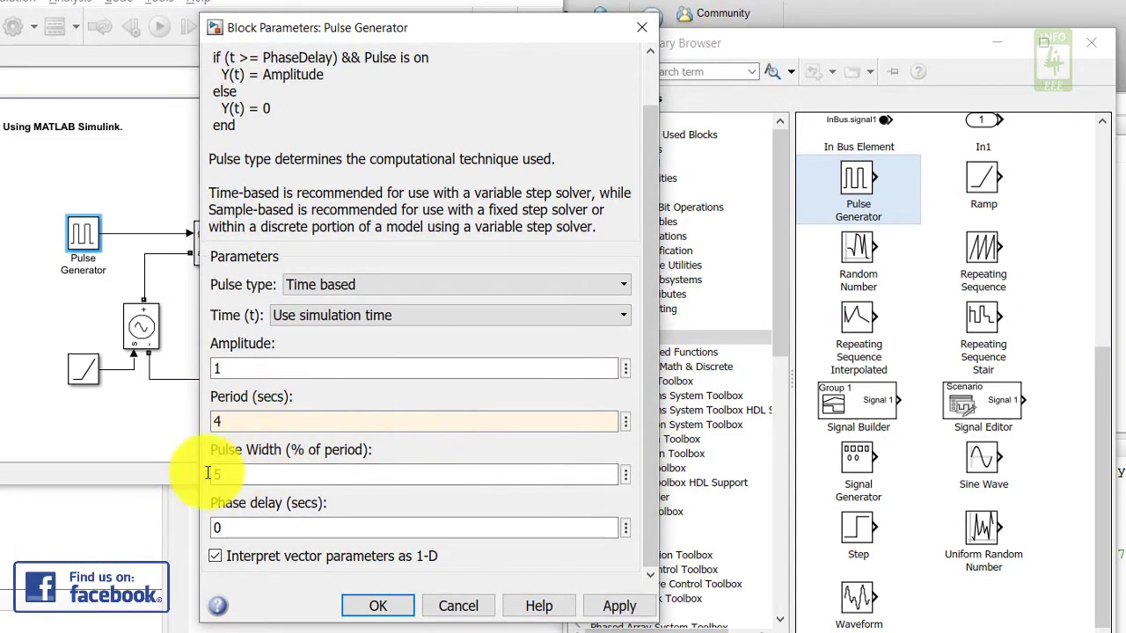
pyautogui.click(378, 607)
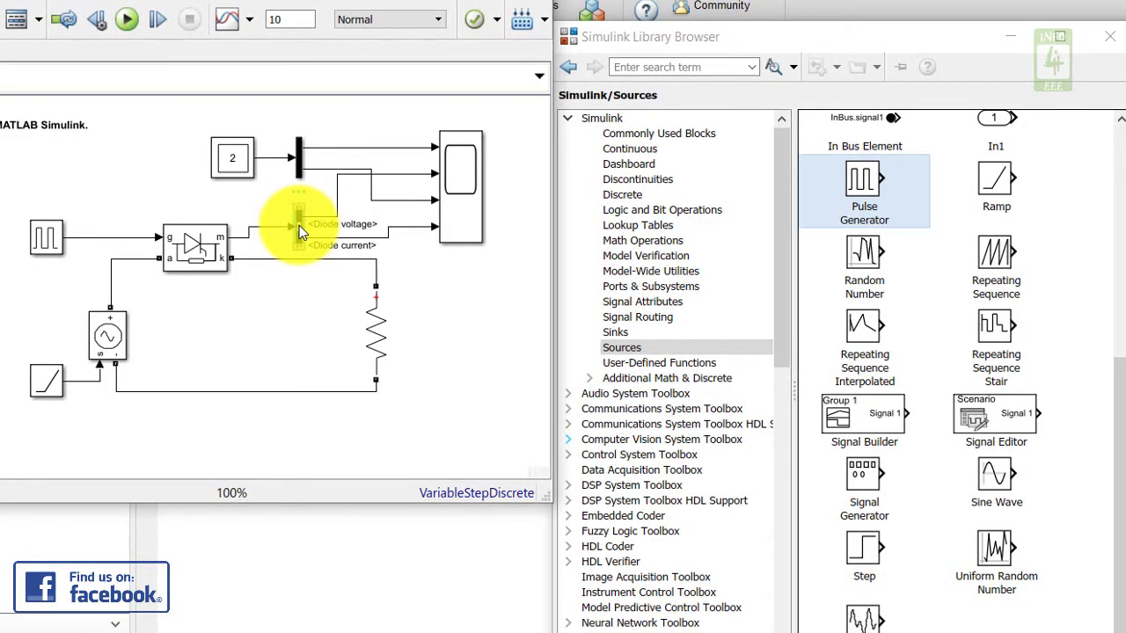
# - Replace the diode signals in the Bus Selector output with Thyristor voltage and Thyristor current
pyautogui.doubleClick(299, 226)
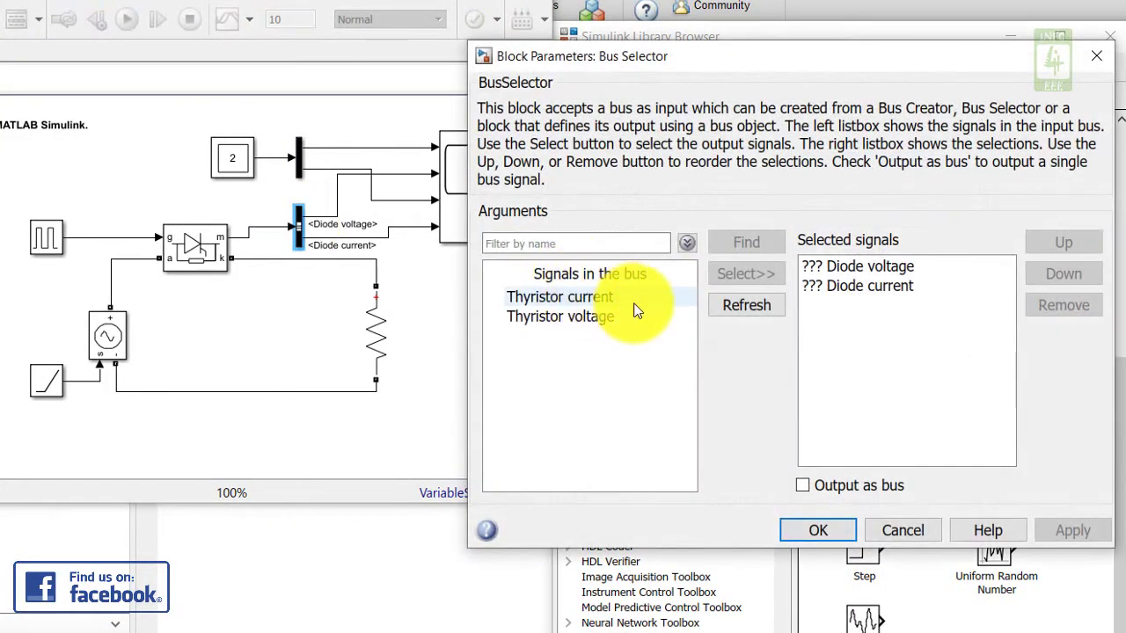
pyautogui.moveTo(884, 305); pyautogui.dragTo(860, 275)
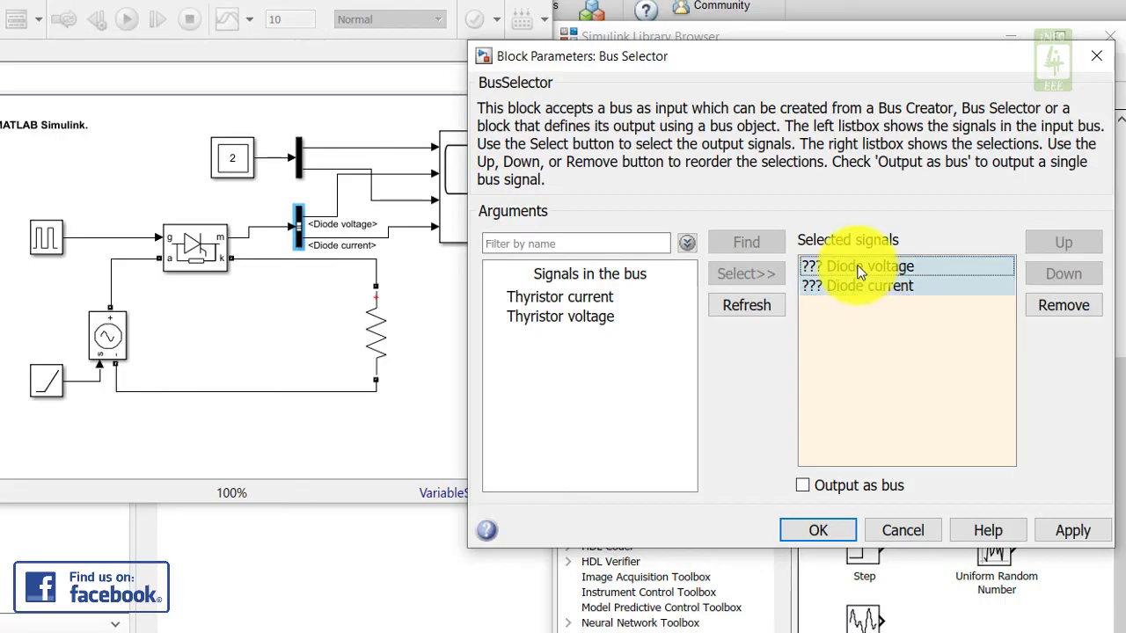
pyautogui.click(1062, 315)
pyautogui.click(559, 322)
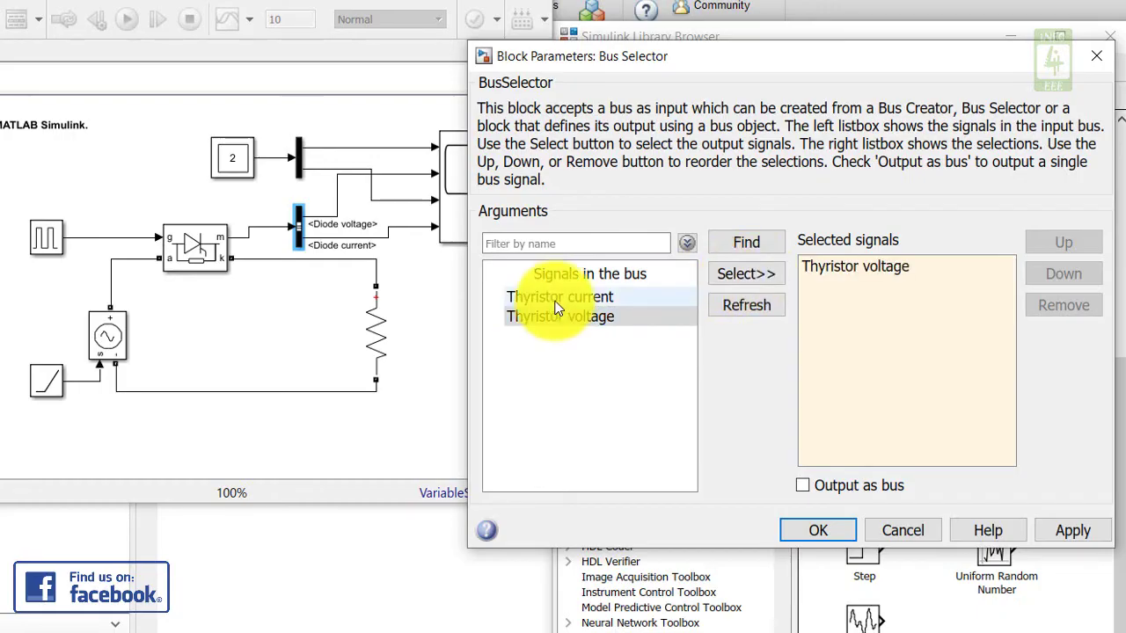
pyautogui.click(754, 276)
pyautogui.click(822, 530)
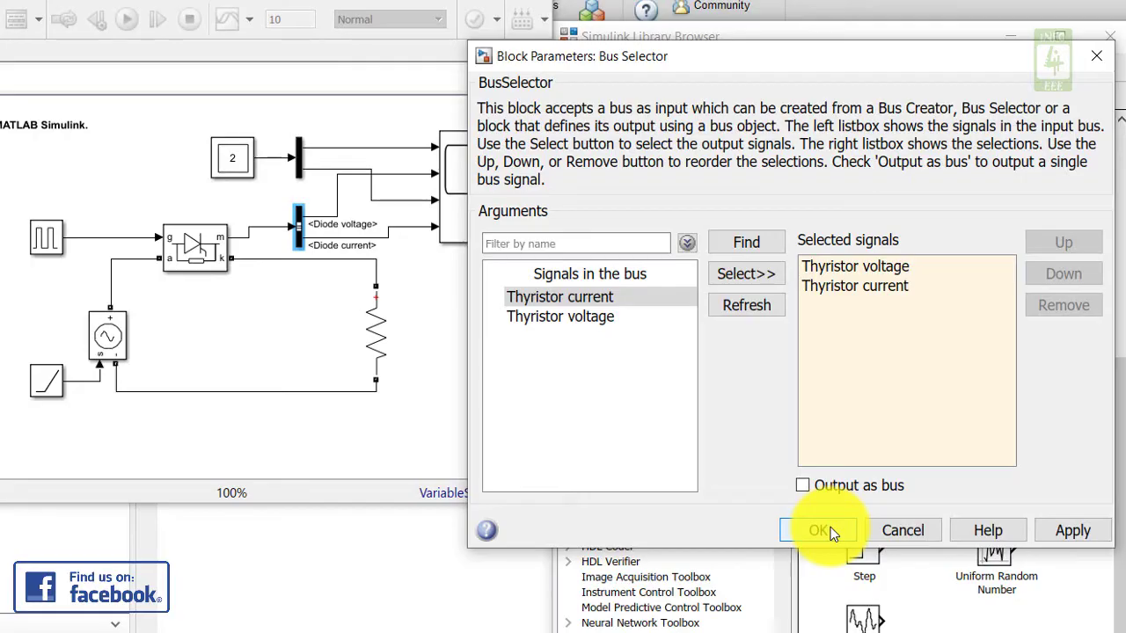
pyautogui.click(831, 534)
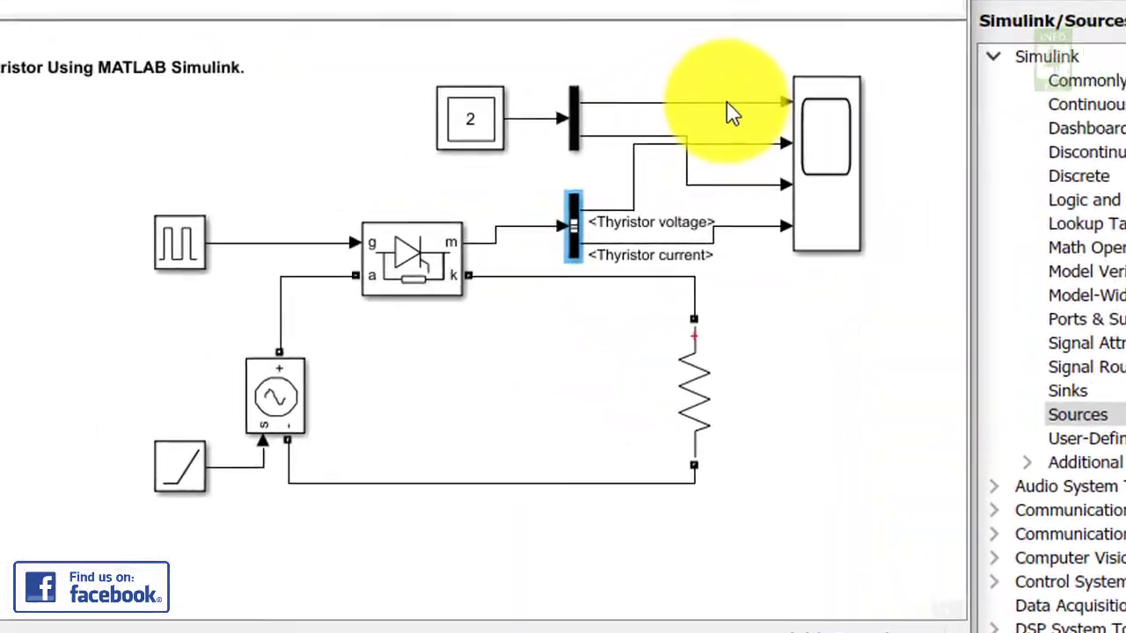
# - Branch the pulse signal to the Scope's first input, routed along the top of the diagram
pyautogui.moveTo(958, 76); pyautogui.dragTo(367, 252)
pyautogui.moveTo(585, 163); pyautogui.dragTo(620, 28)
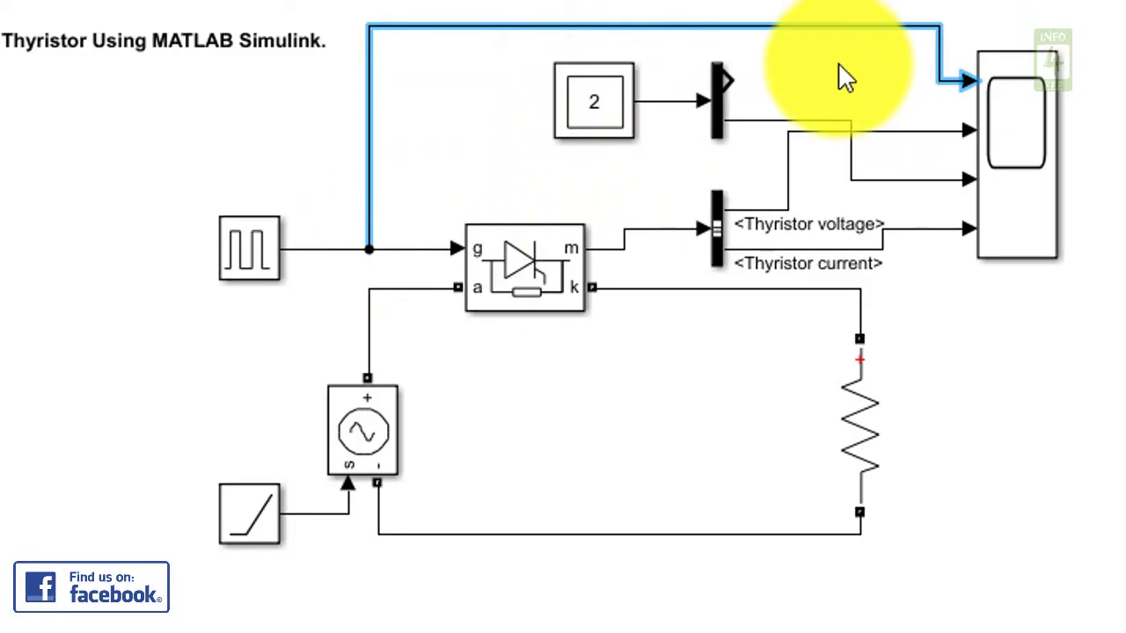
pyautogui.click(594, 110)
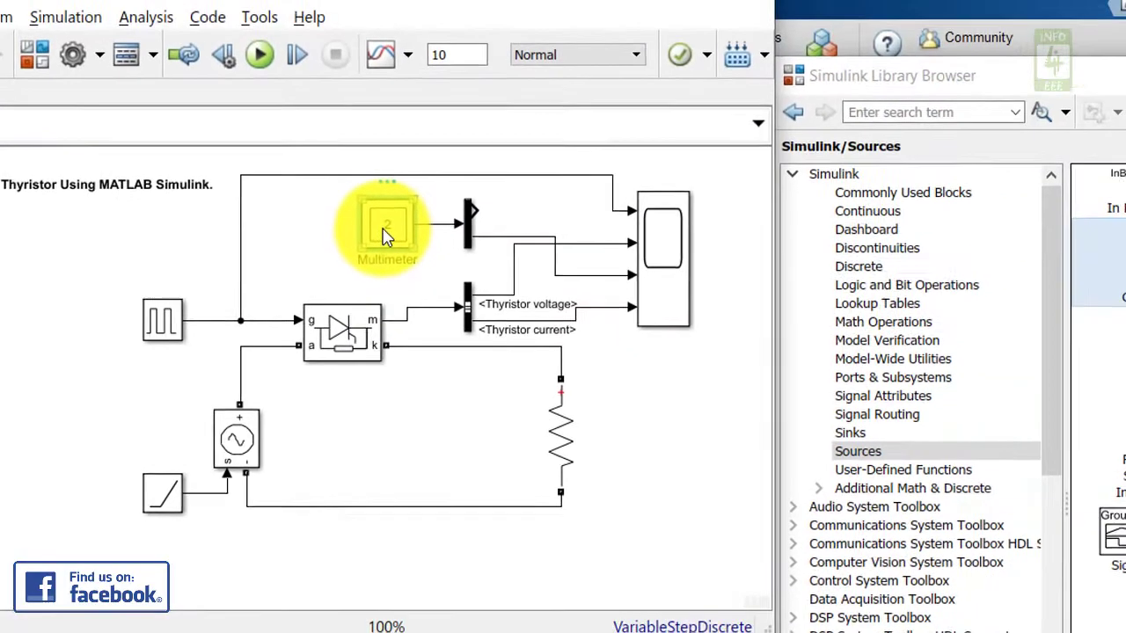
pyautogui.doubleClick(390, 234)
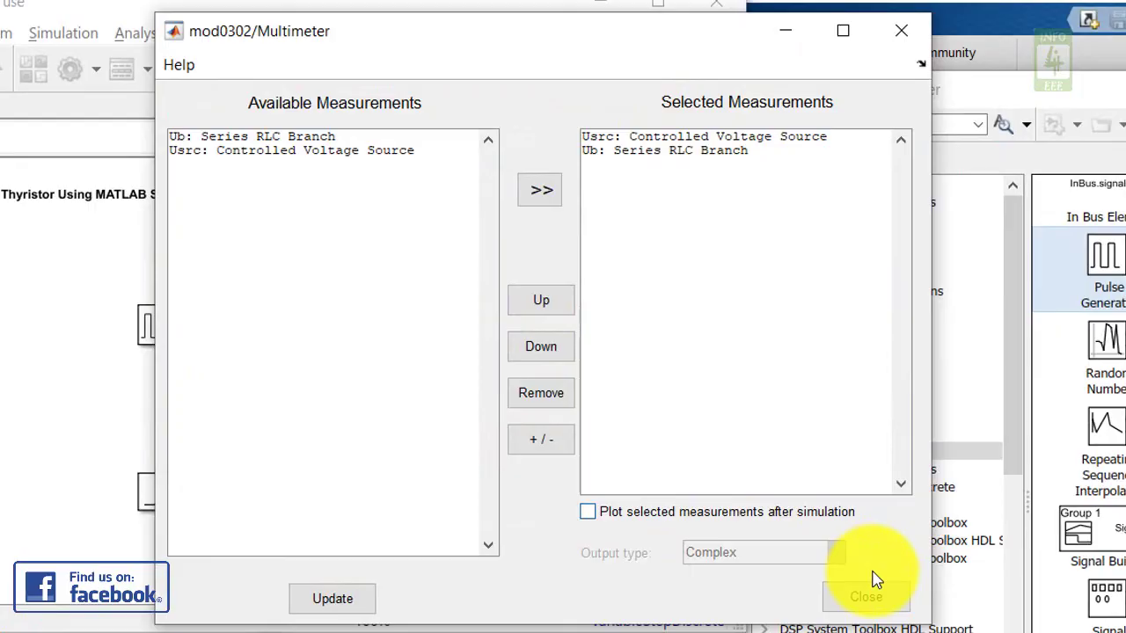
pyautogui.click(866, 599)
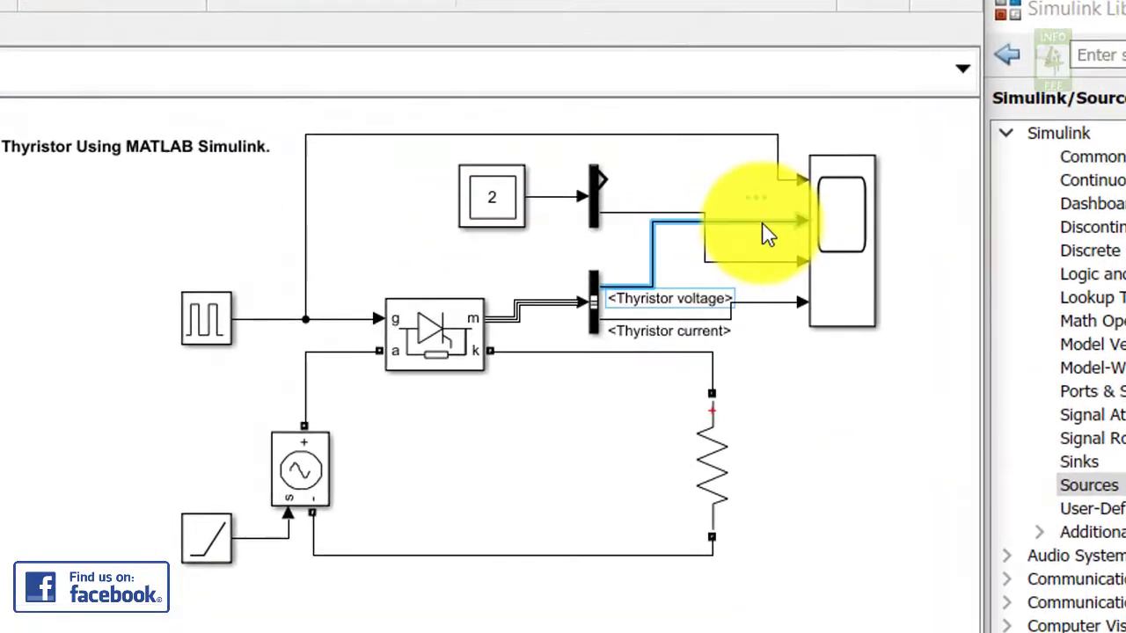
# - Remove the old voltage line and wire the demux outputs to Scope inputs two, three and four
pyautogui.press('Delete')
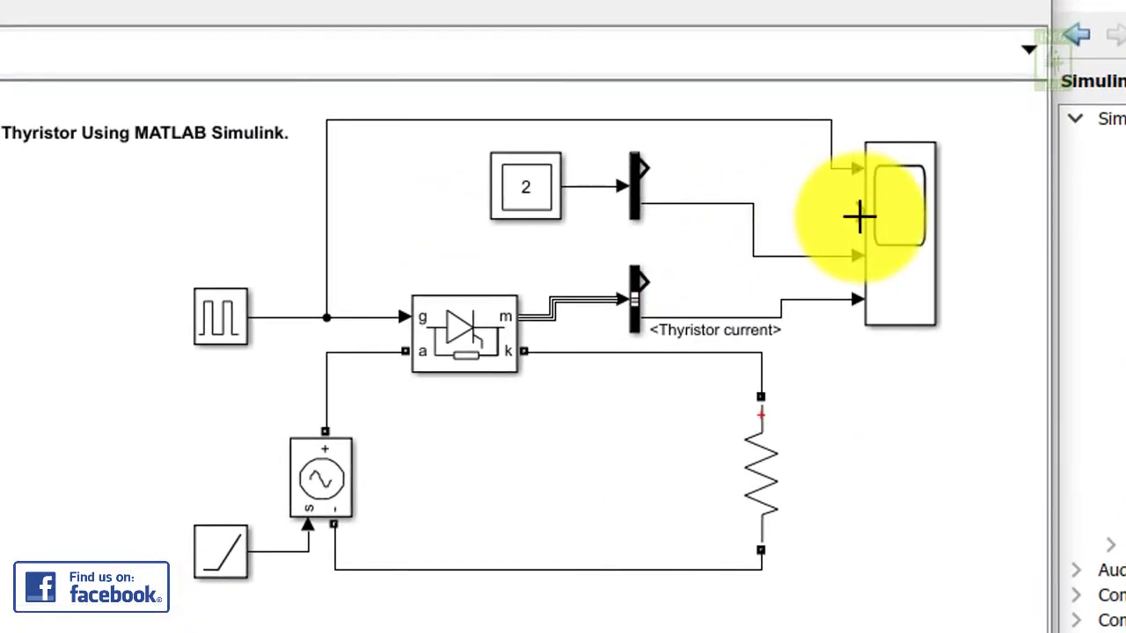
pyautogui.moveTo(866, 215); pyautogui.dragTo(666, 176)
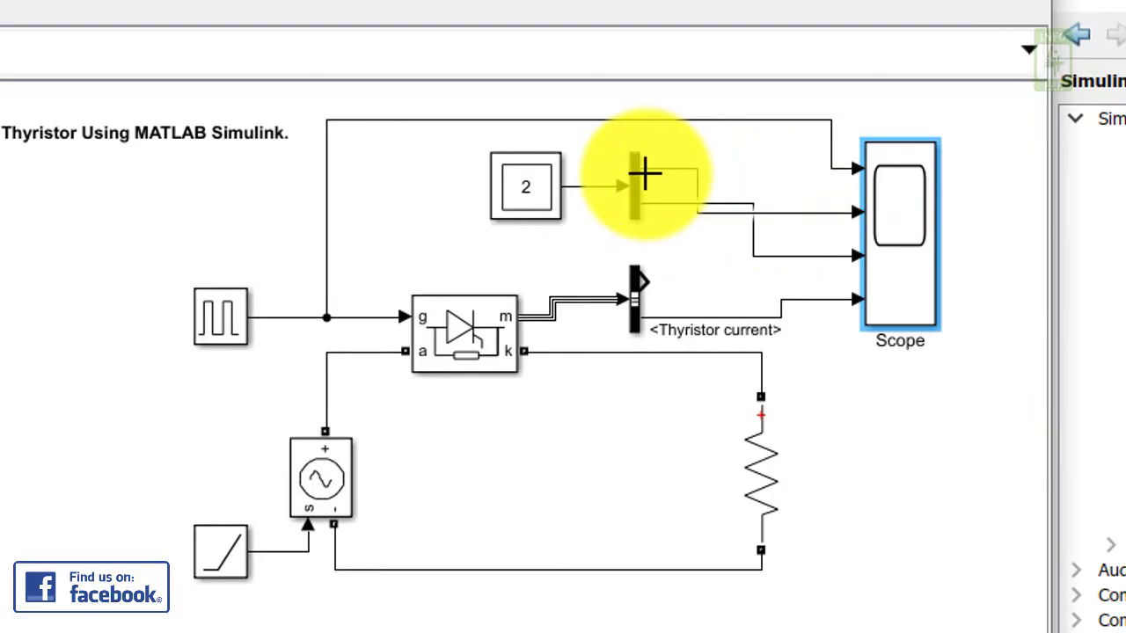
pyautogui.moveTo(749, 201); pyautogui.dragTo(783, 203)
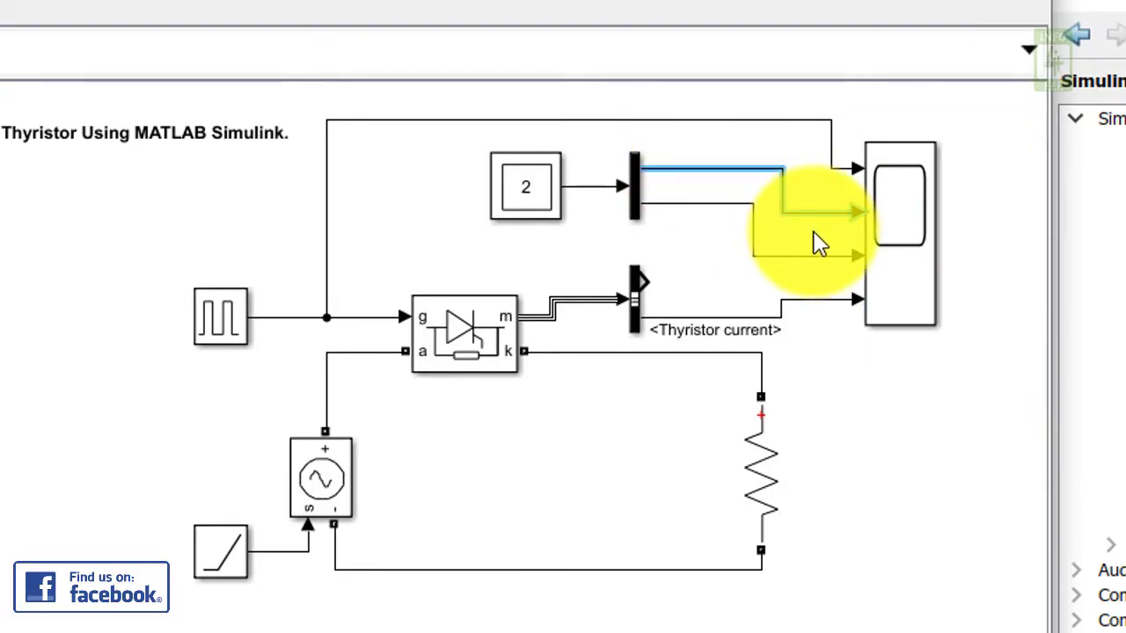
pyautogui.click(758, 255)
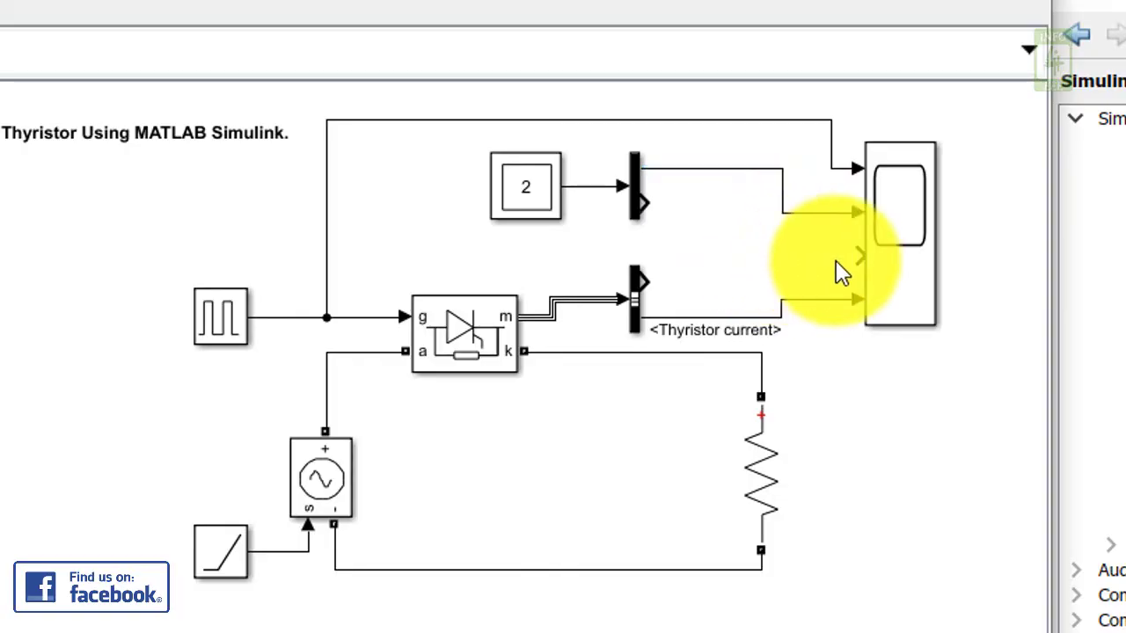
pyautogui.moveTo(852, 260)
pyautogui.mouseDown()
pyautogui.moveTo(784, 258)
pyautogui.moveTo(674, 302)
pyautogui.moveTo(653, 284)
pyautogui.mouseUp()
pyautogui.moveTo(788, 324)
pyautogui.mouseDown()
pyautogui.moveTo(830, 346)
pyautogui.moveTo(804, 318)
pyautogui.mouseUp()
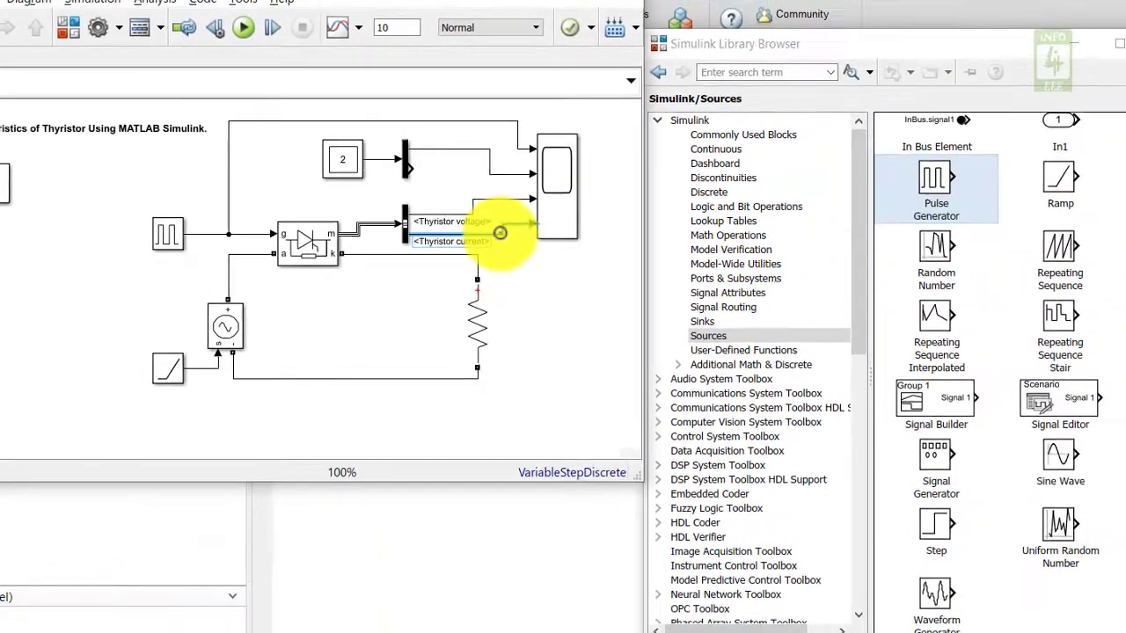
# - Remove the Thyristor current line and place a Mux from Signal Routing beside the Scope
pyautogui.click(500, 233)
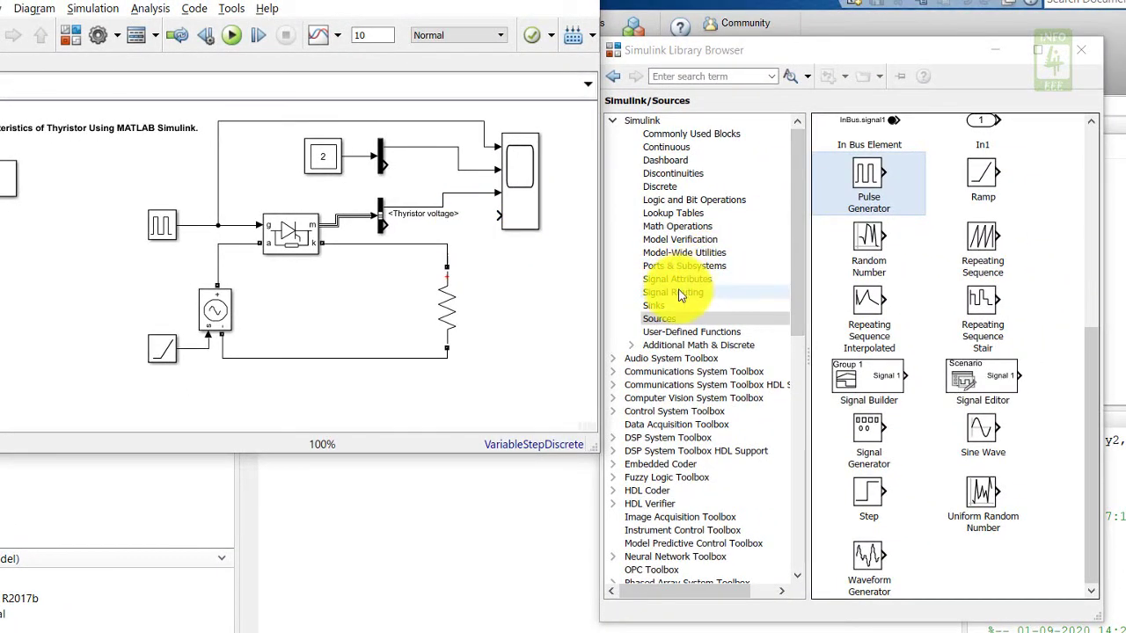
pyautogui.click(678, 292)
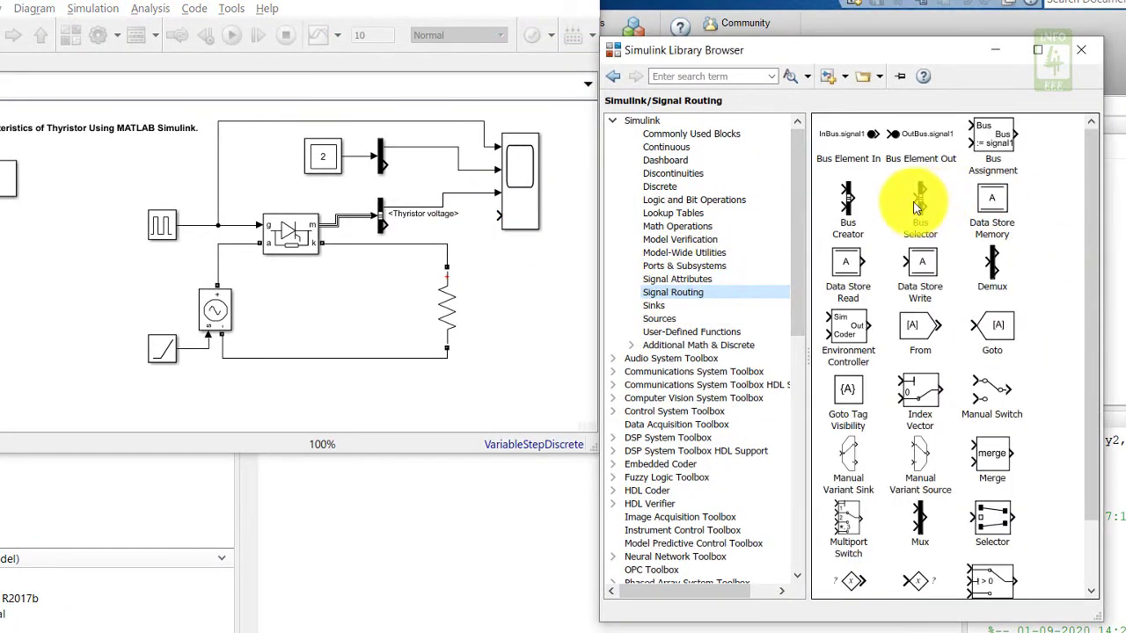
pyautogui.moveTo(920, 521); pyautogui.dragTo(510, 330)
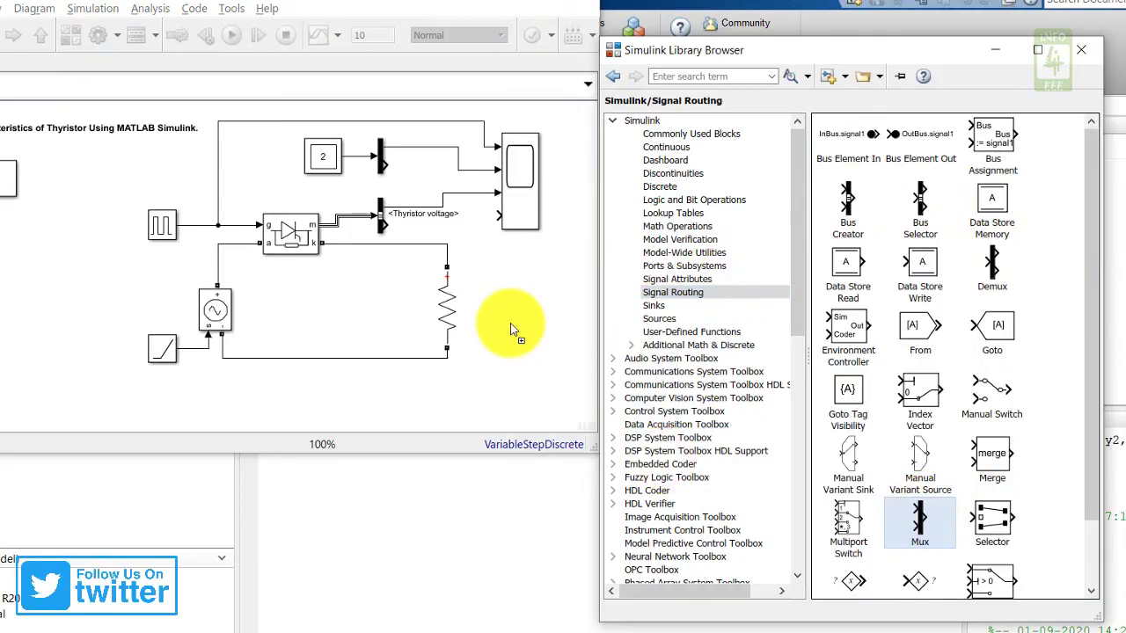
pyautogui.moveTo(473, 216); pyautogui.dragTo(467, 215)
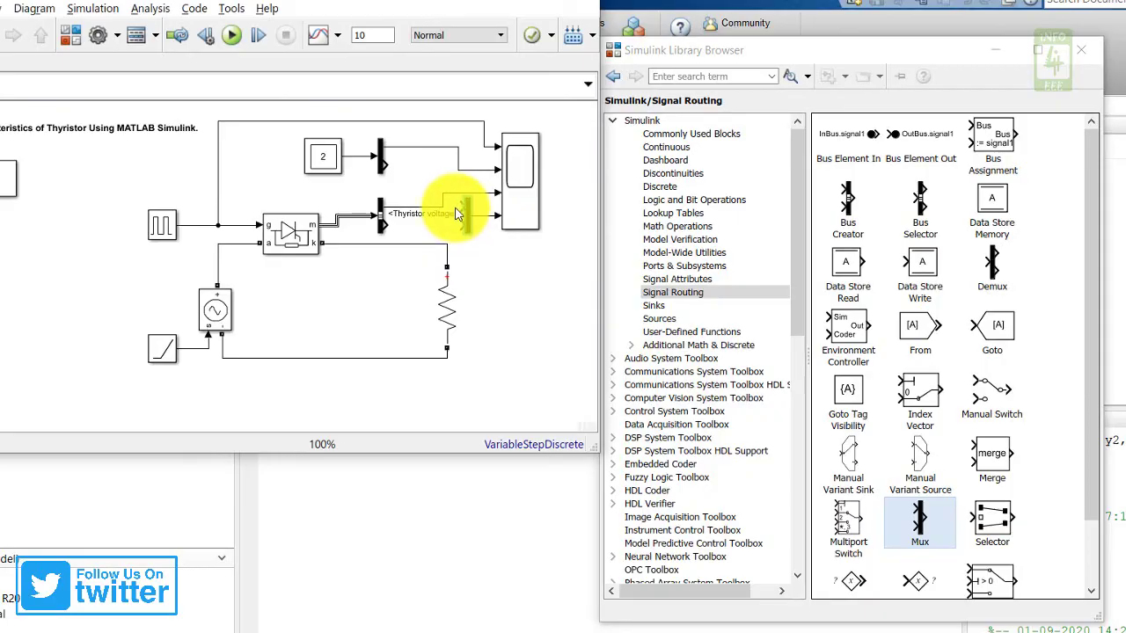
# - Wire the multimeter demux branch and Thyristor current into the Mux feeding Scope input four
pyautogui.doubleClick(328, 170)
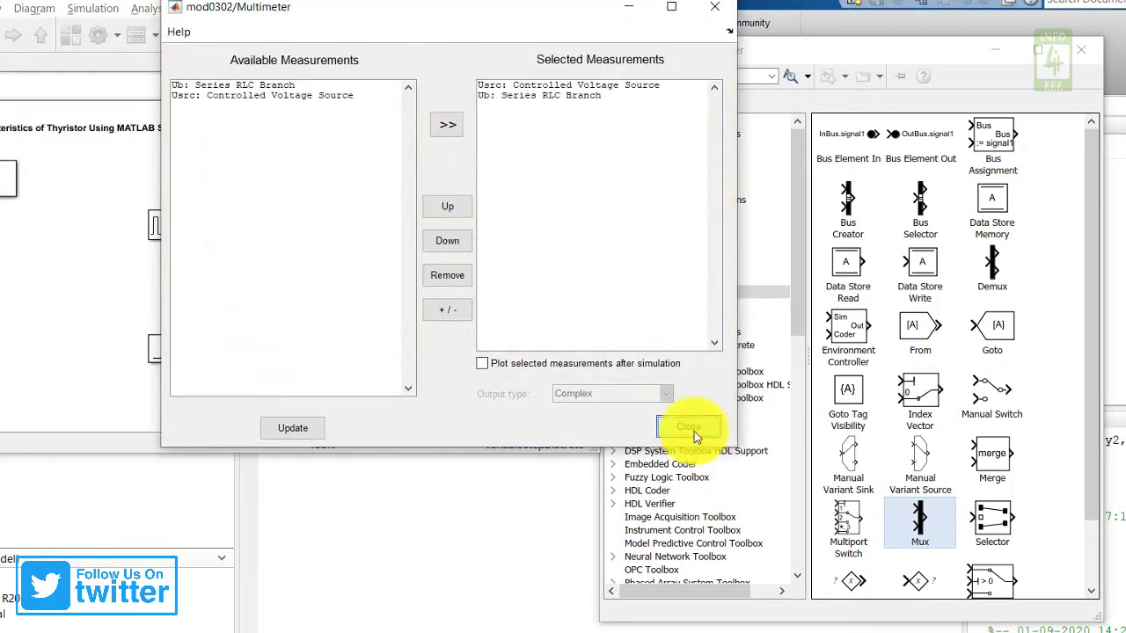
pyautogui.click(679, 432)
pyautogui.click(446, 304)
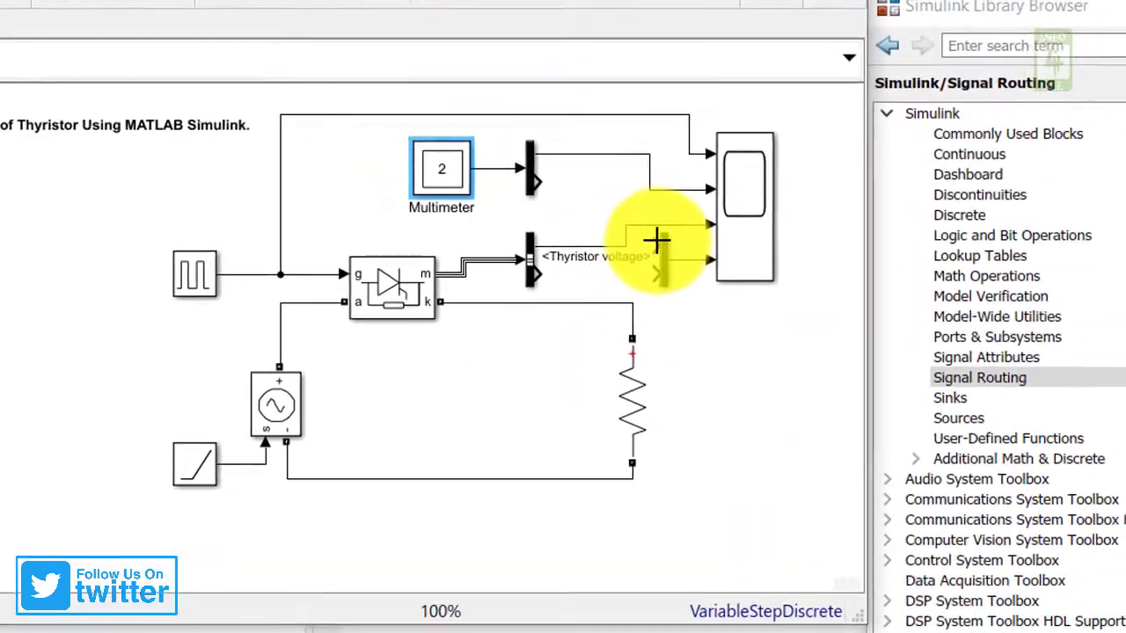
pyautogui.moveTo(464, 208); pyautogui.dragTo(425, 182)
pyautogui.moveTo(662, 218); pyautogui.dragTo(622, 306)
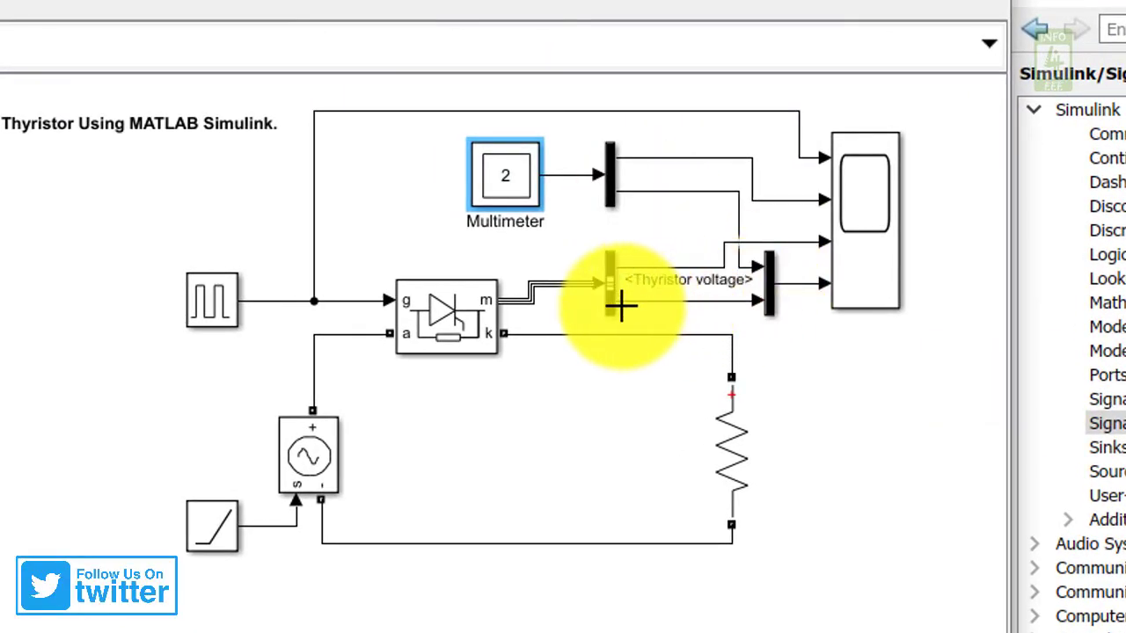
pyautogui.click(477, 347)
pyautogui.click(721, 395)
pyautogui.moveTo(722, 395); pyautogui.dragTo(742, 527)
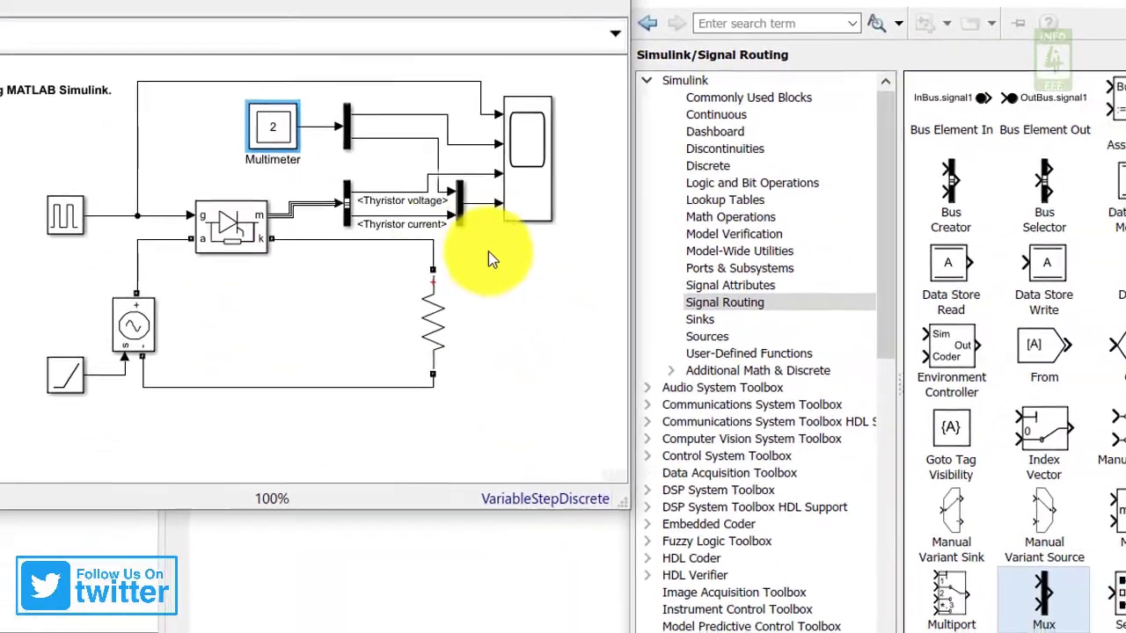
# - Set the Series RLC Branch resistance to 2 ohms
pyautogui.doubleClick(656, 418)
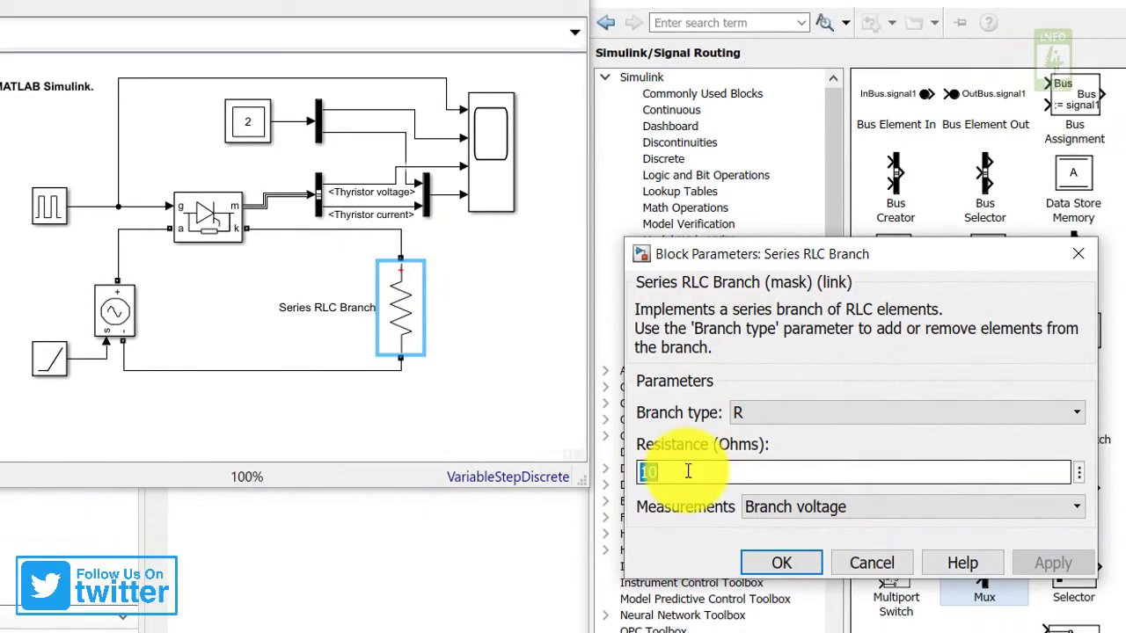
pyautogui.write('2')
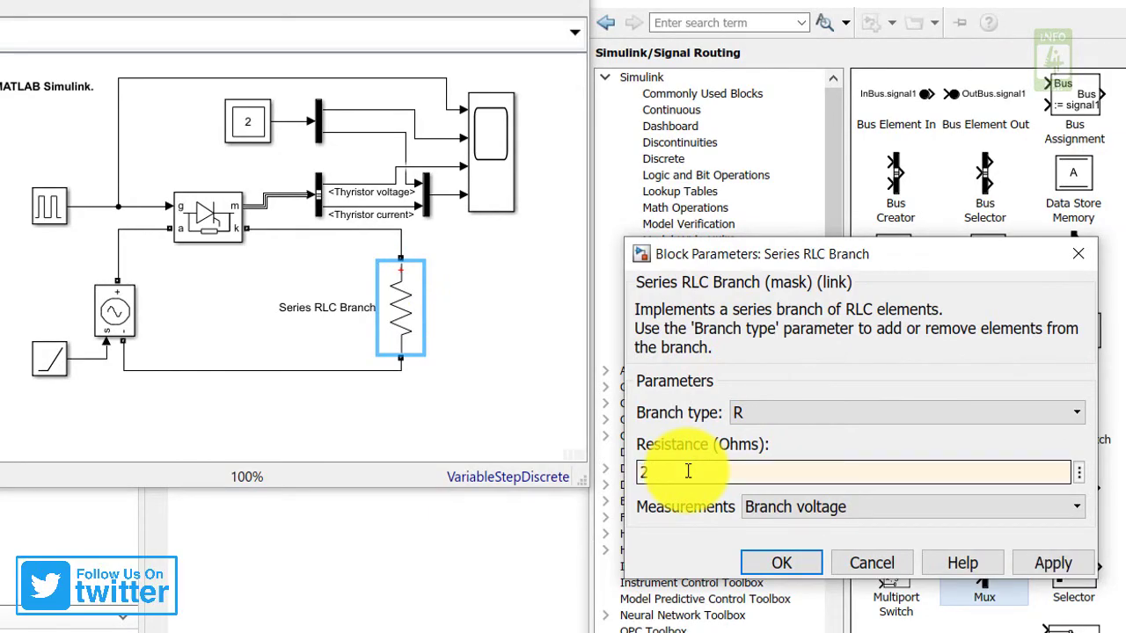
pyautogui.press('Return')
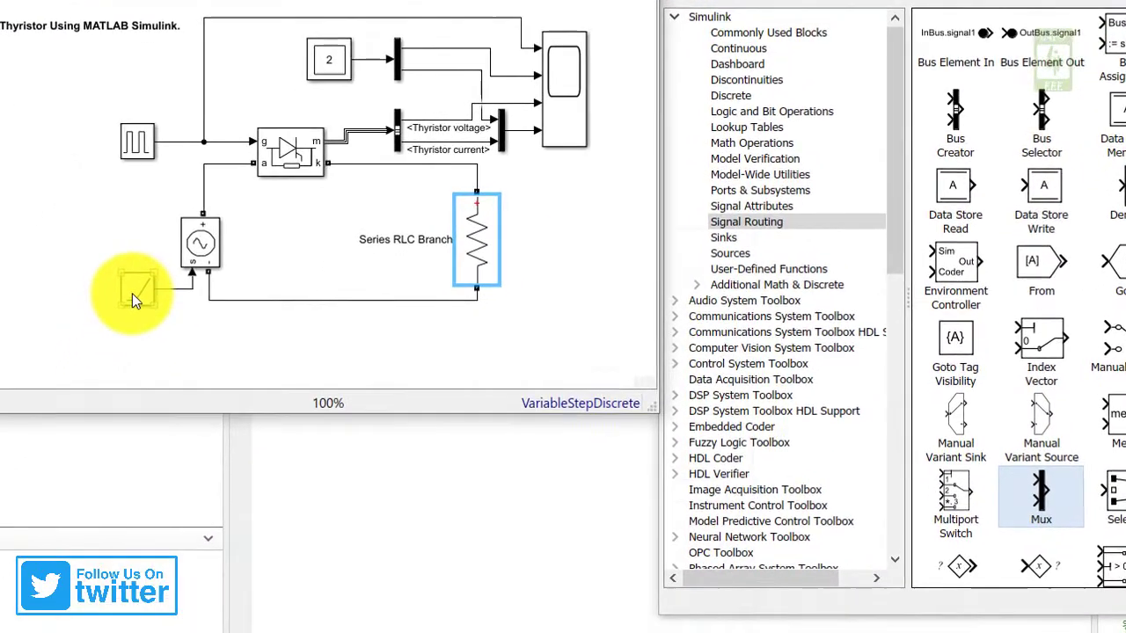
# - Change the Ramp block's slope from -1 to 1
pyautogui.doubleClick(134, 292)
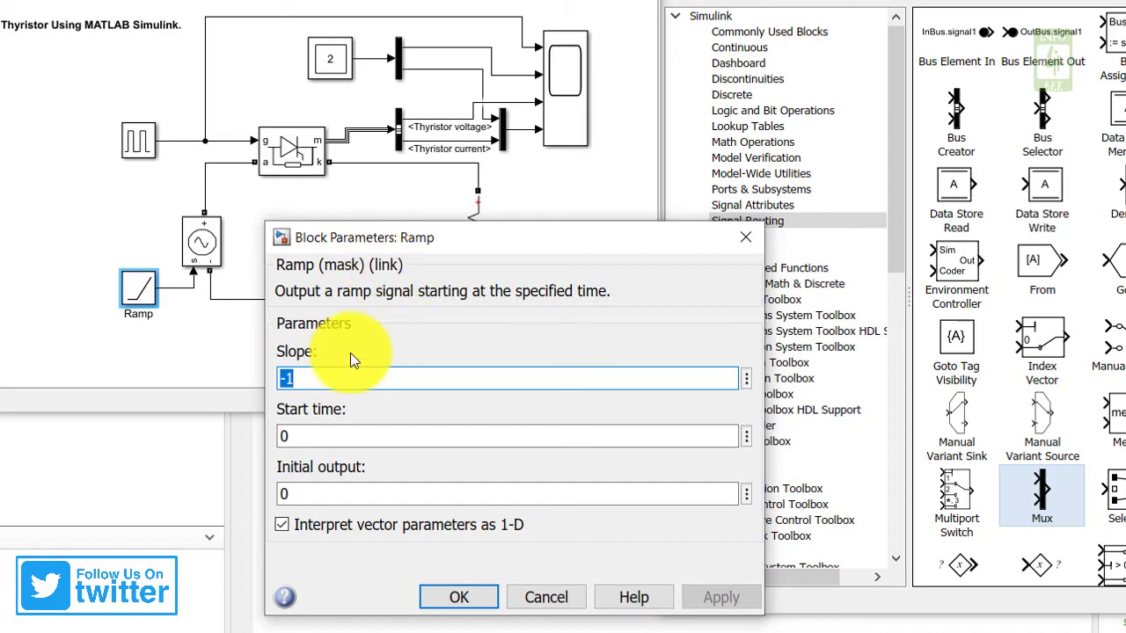
pyautogui.write('1')
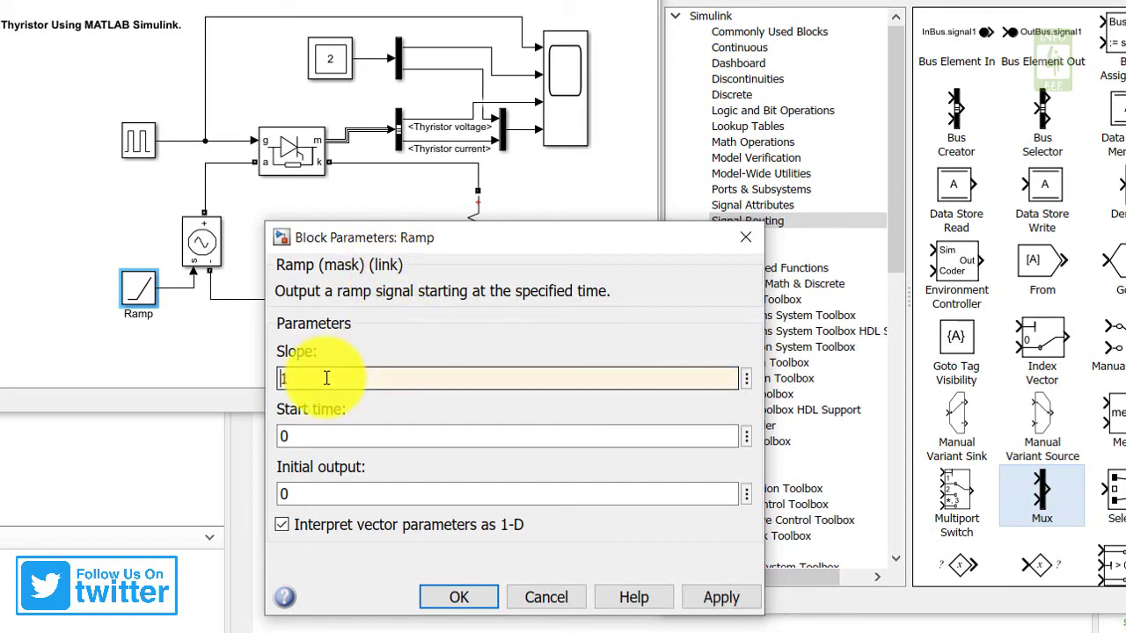
pyautogui.press('Return')
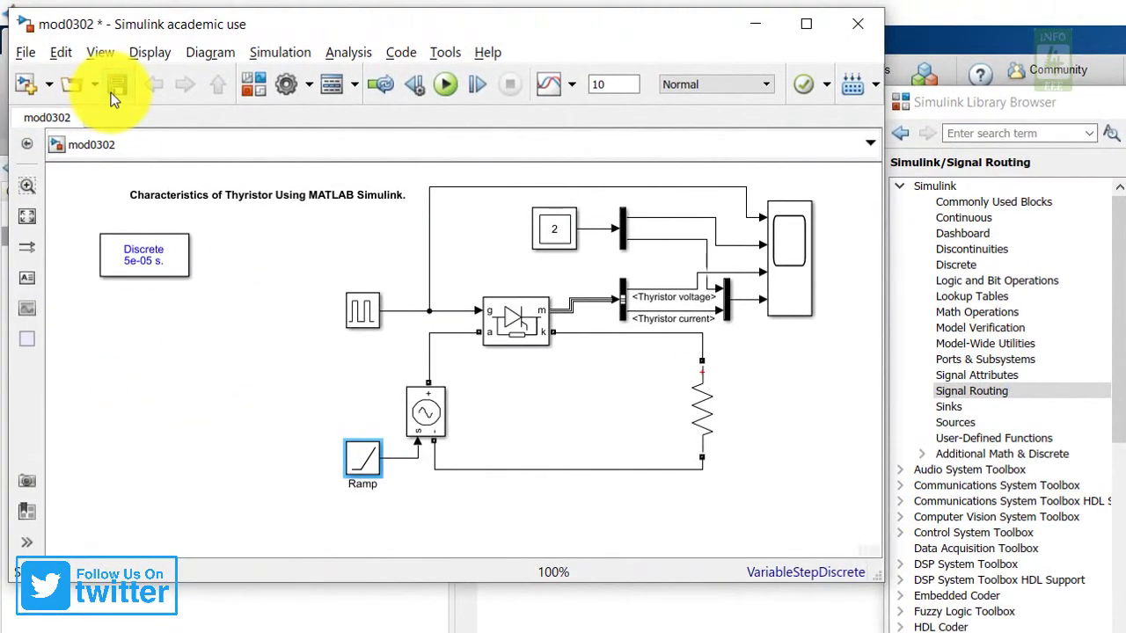
# - Save the model, run the simulation and autoscale the Scope plots to fit their signals
pyautogui.click(111, 92)
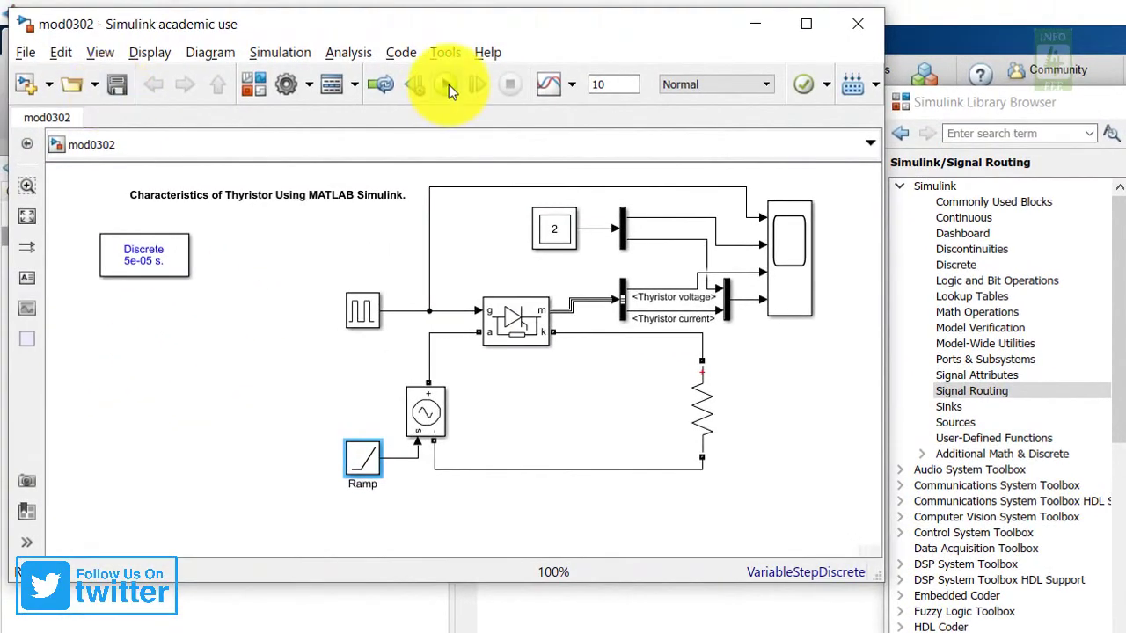
pyautogui.click(449, 84)
pyautogui.doubleClick(785, 249)
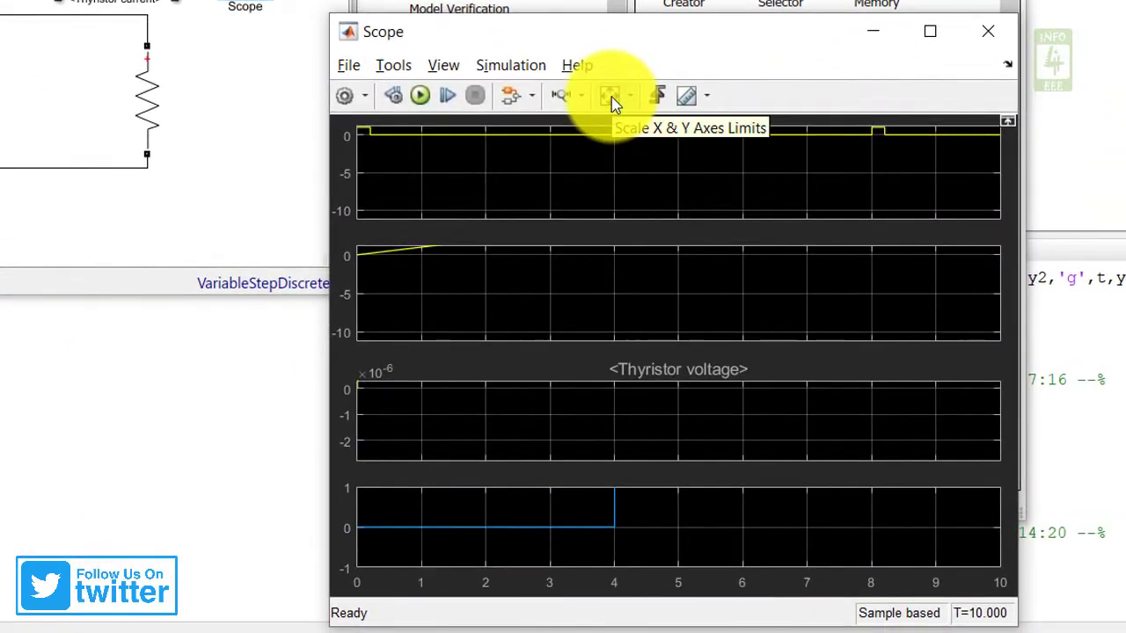
pyautogui.click(613, 99)
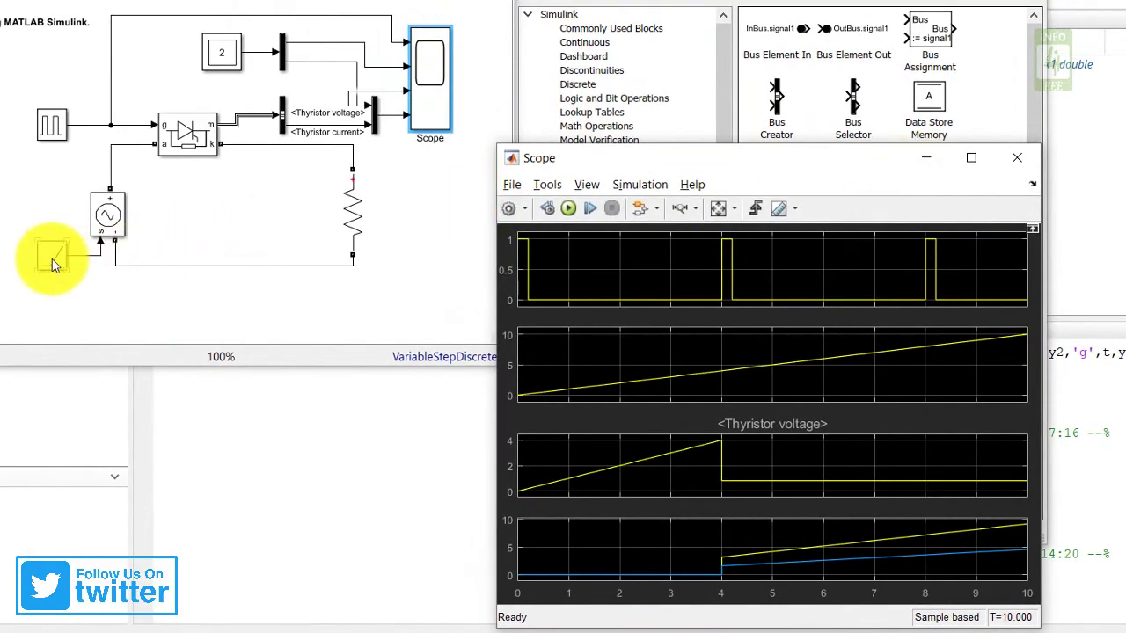
# - Discard an attempted Ramp slope edit of -5 and rerun the simulation
pyautogui.doubleClick(46, 257)
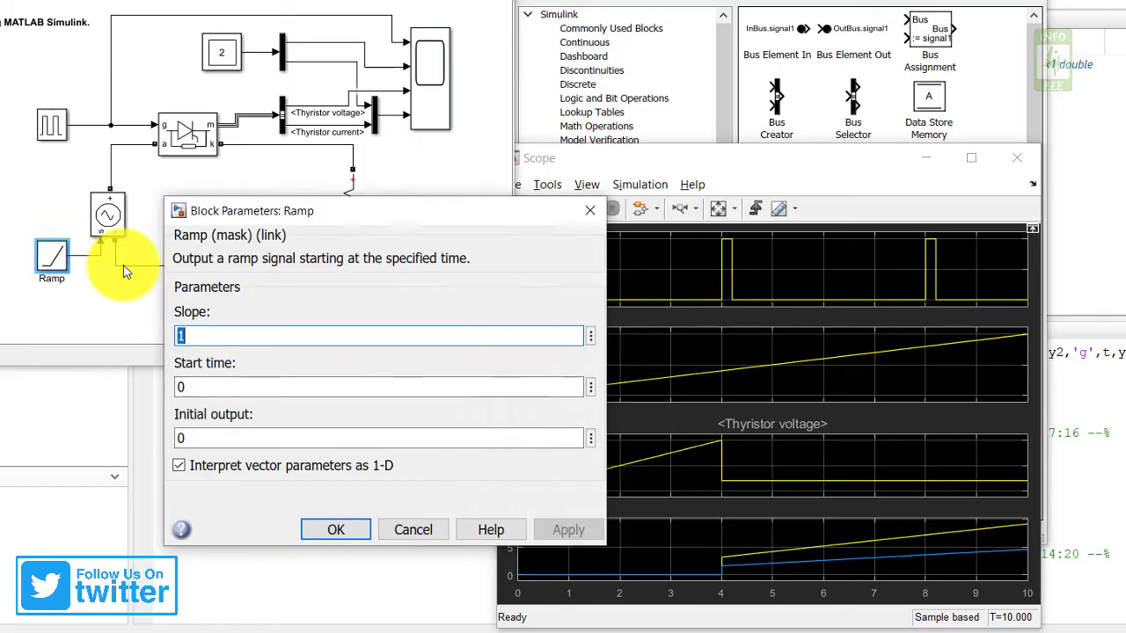
pyautogui.write('-5')
pyautogui.hotkey('ctrl', 'z')
pyautogui.press('Escape')
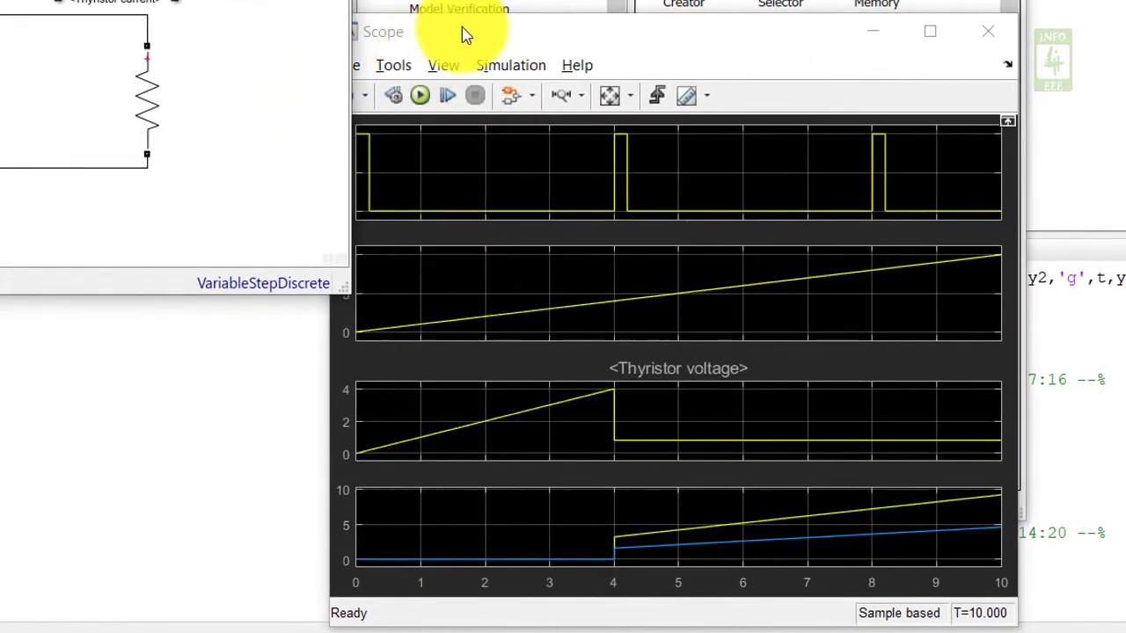
pyautogui.click(459, 126)
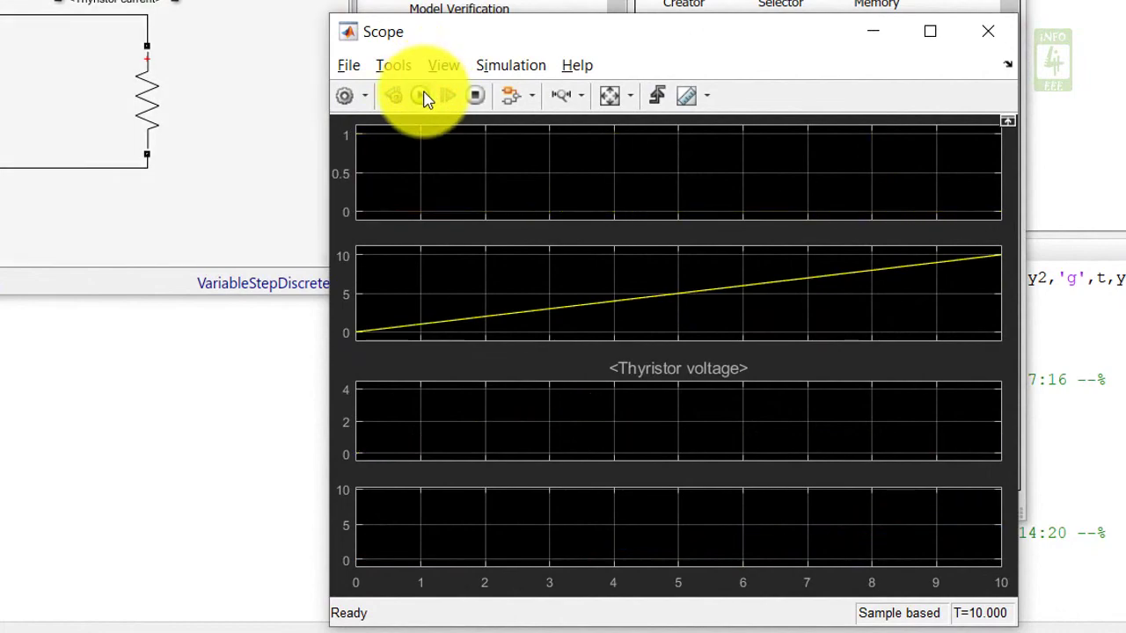